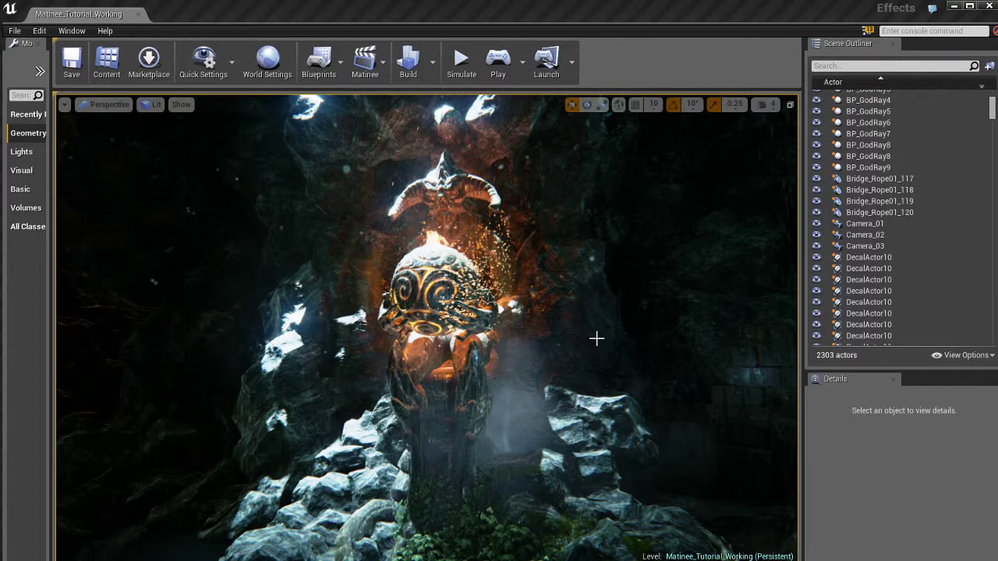
- Open the Level Blueprint for Matinee_Tutorial_Working from the Blueprints toolbar menu
click(326, 65)
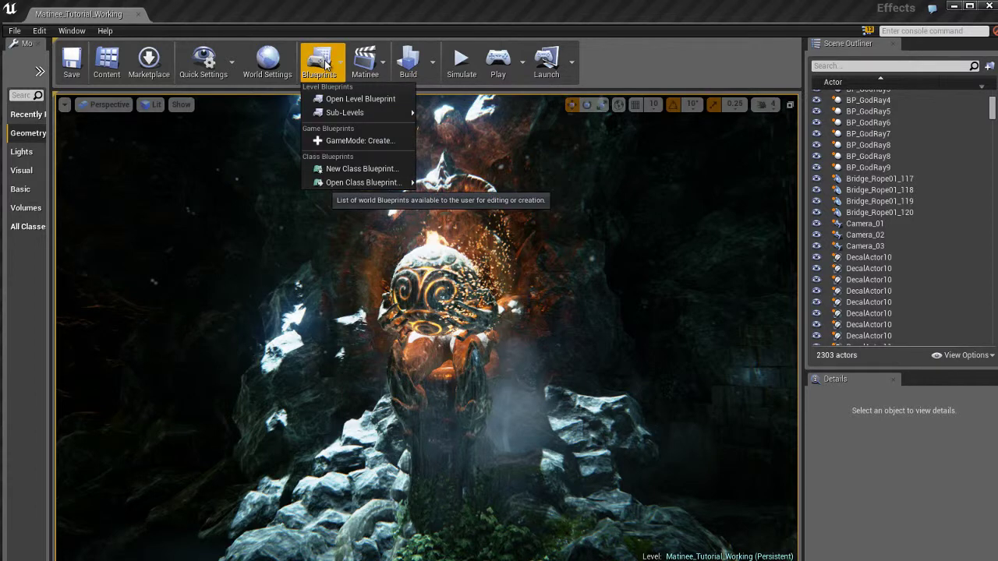
mouse_move(362, 113)
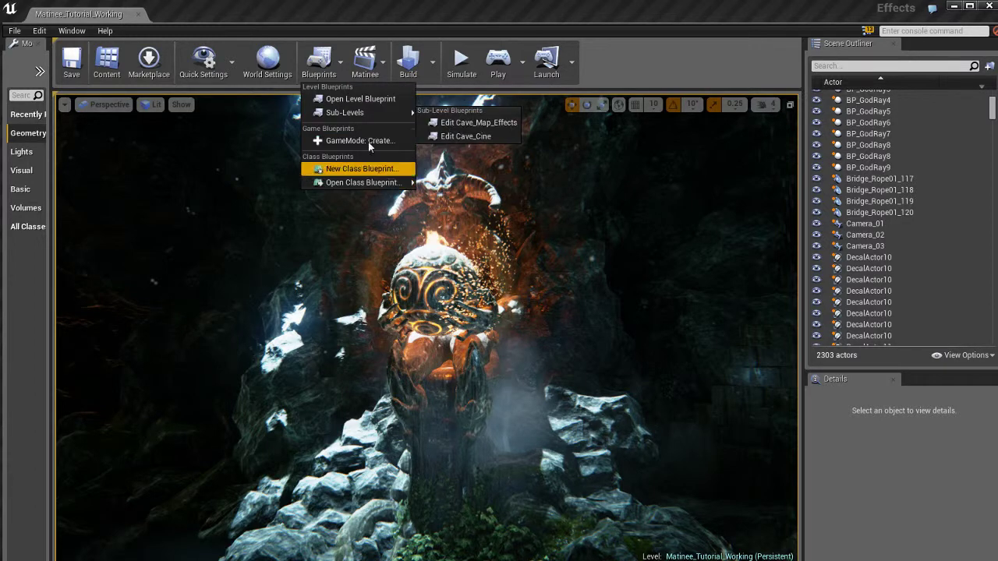
click(385, 101)
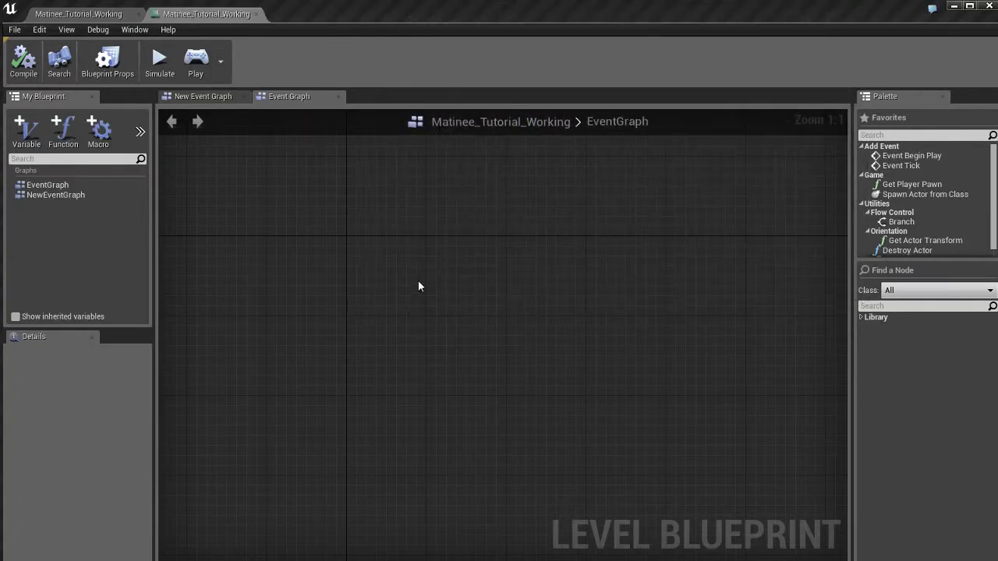
- Zoom and pan the empty EventGraph, then pick Event Begin Play in the Palette
scroll(526, 415, down, 9)
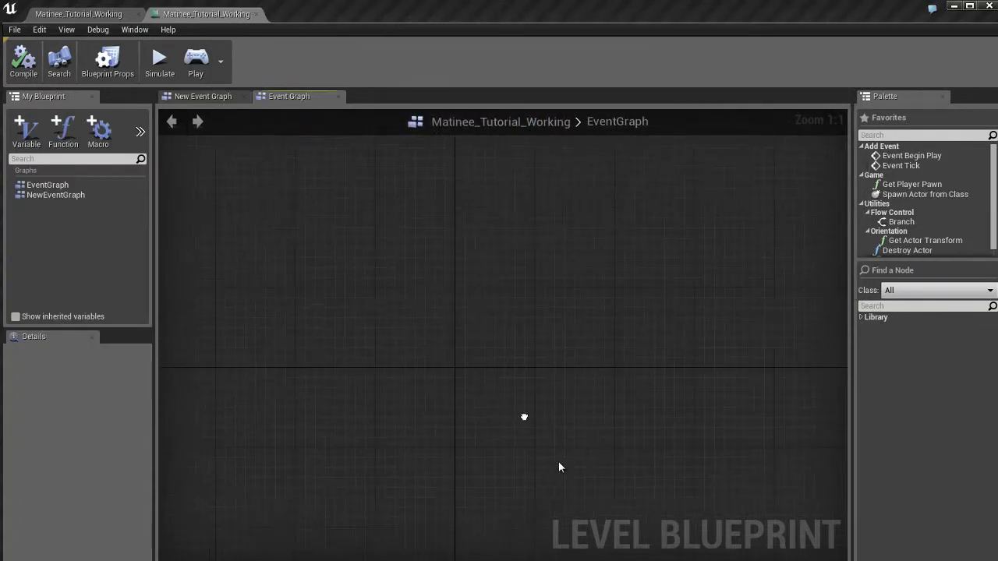
scroll(478, 353, up, 9)
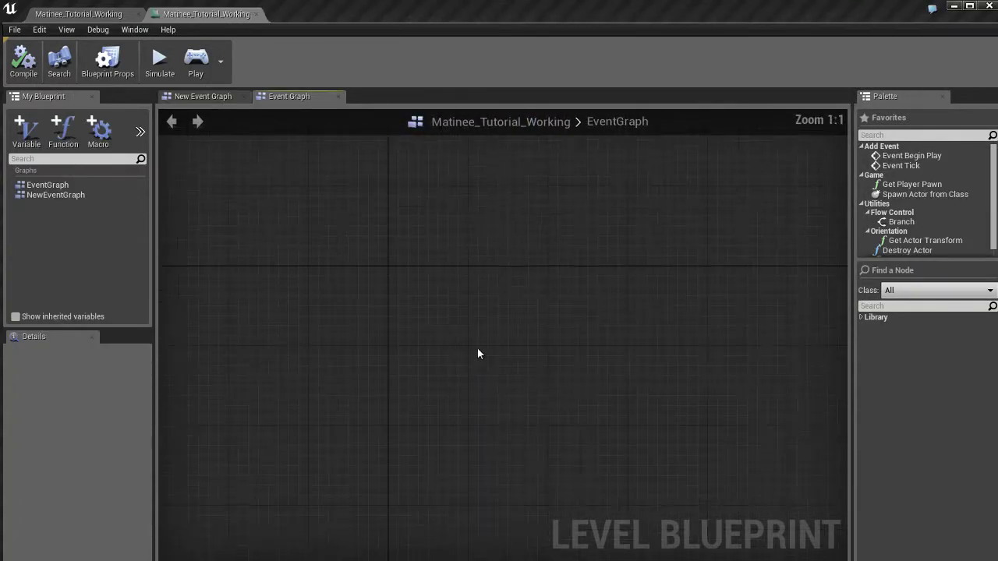
scroll(478, 353, down, 7)
scroll(459, 307, up, 3)
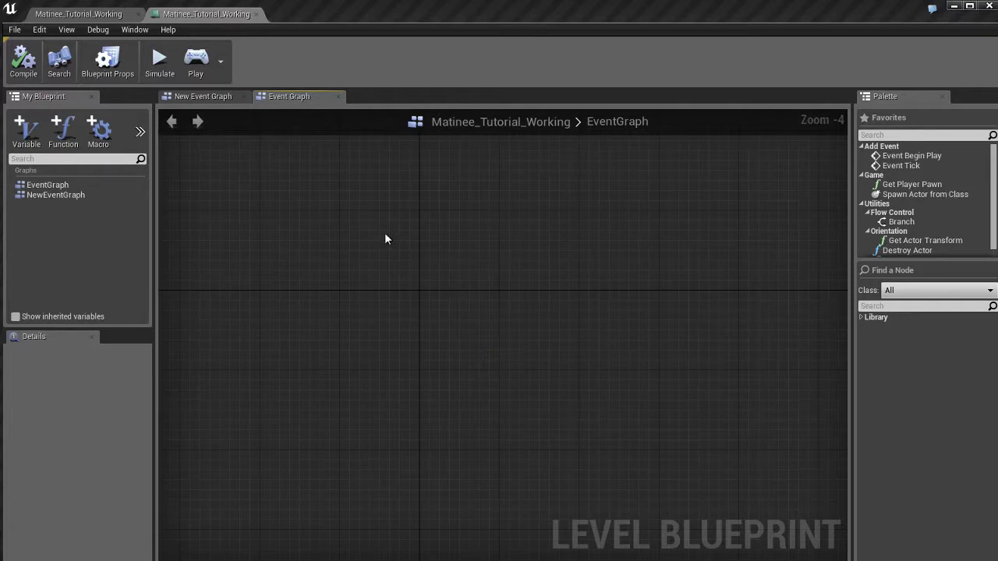
scroll(512, 331, down, 3)
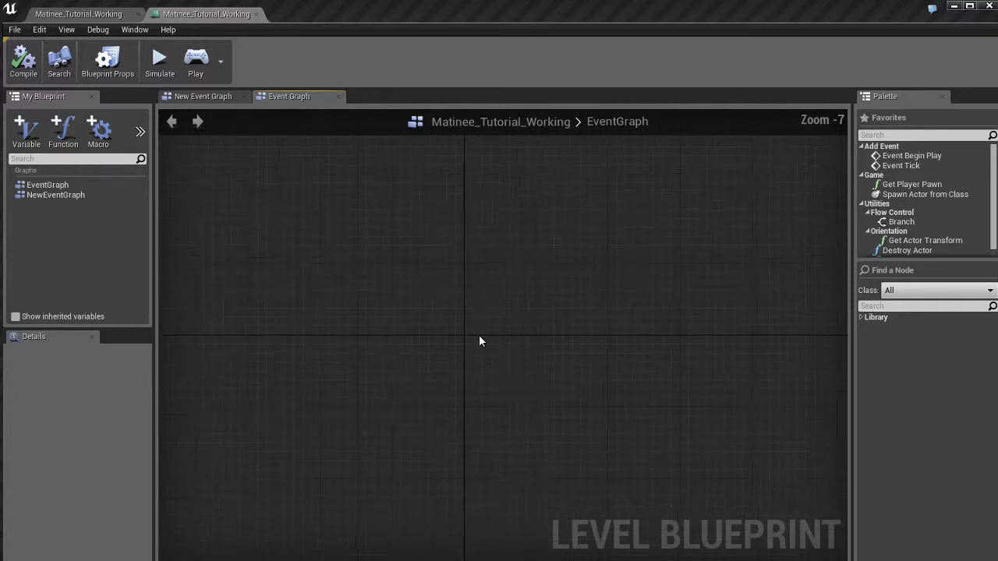
scroll(479, 341, up, 7)
right_drag(447, 325, 473, 304)
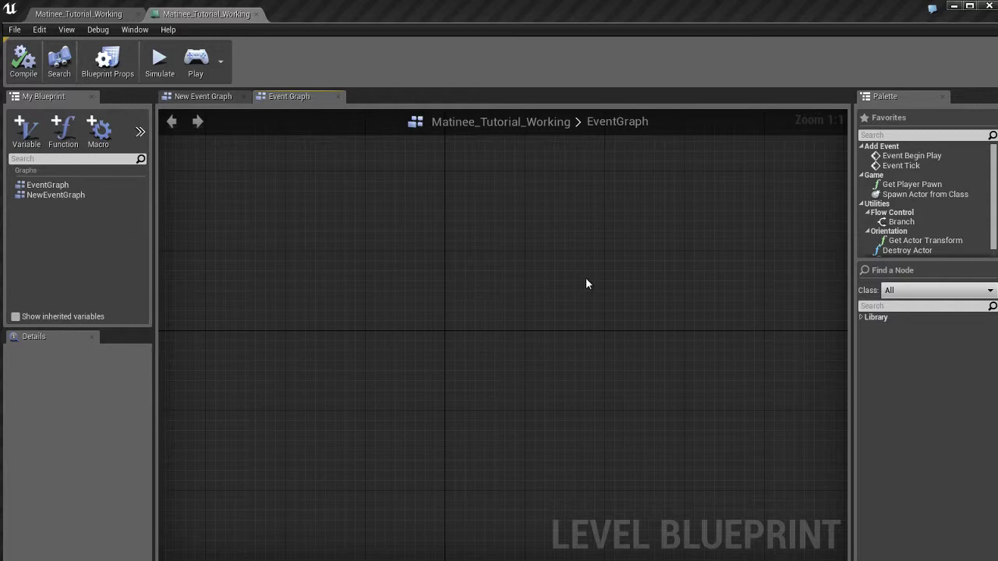
click(905, 156)
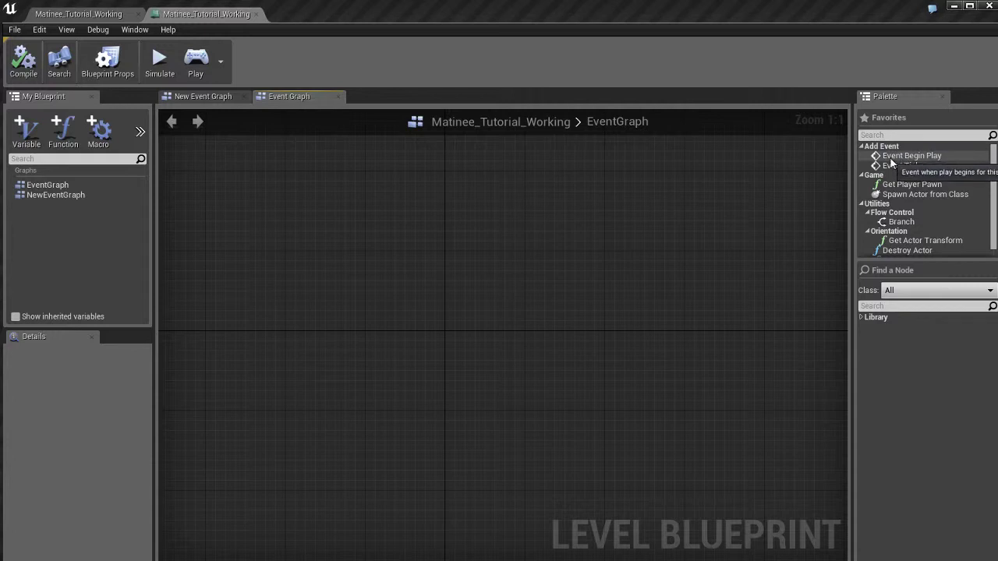
click(895, 157)
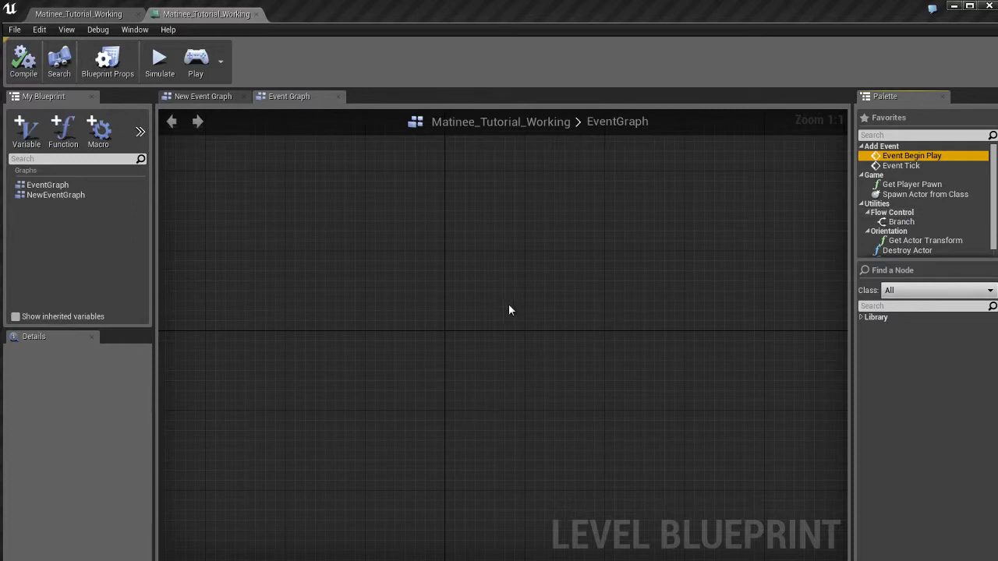
- Add an Event Begin Play node from the graph's Add Event menu and move it left
right_click(452, 270)
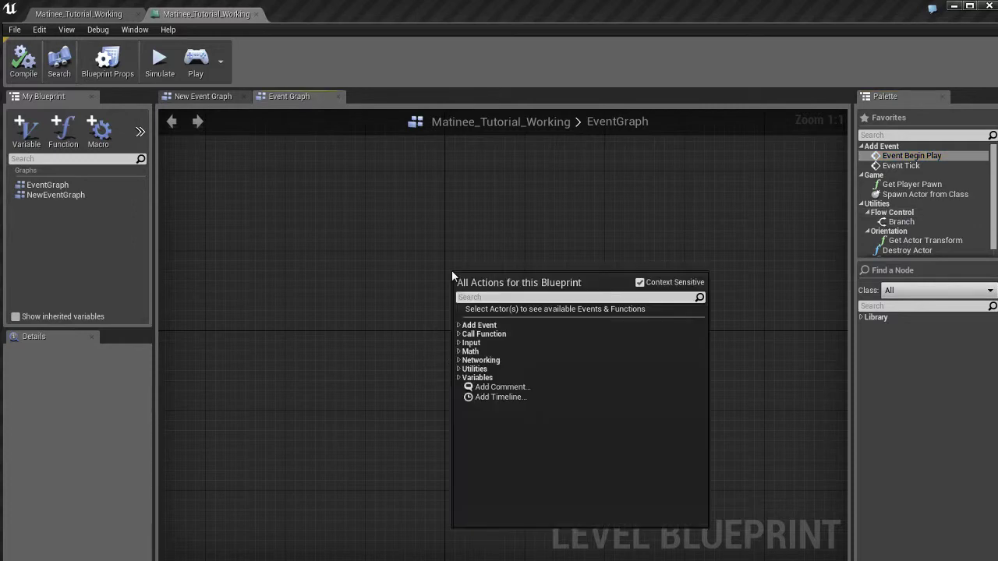
click(492, 327)
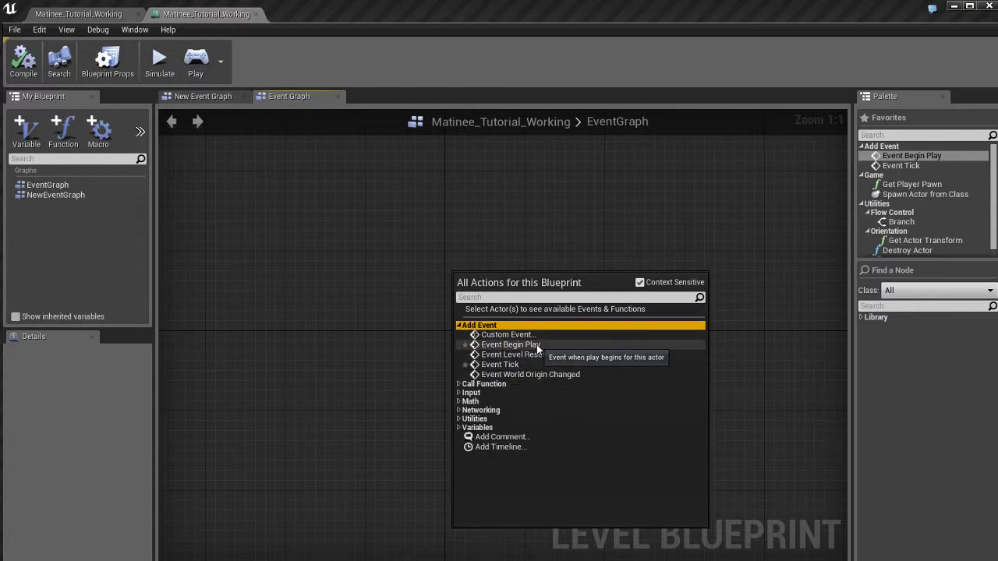
click(537, 344)
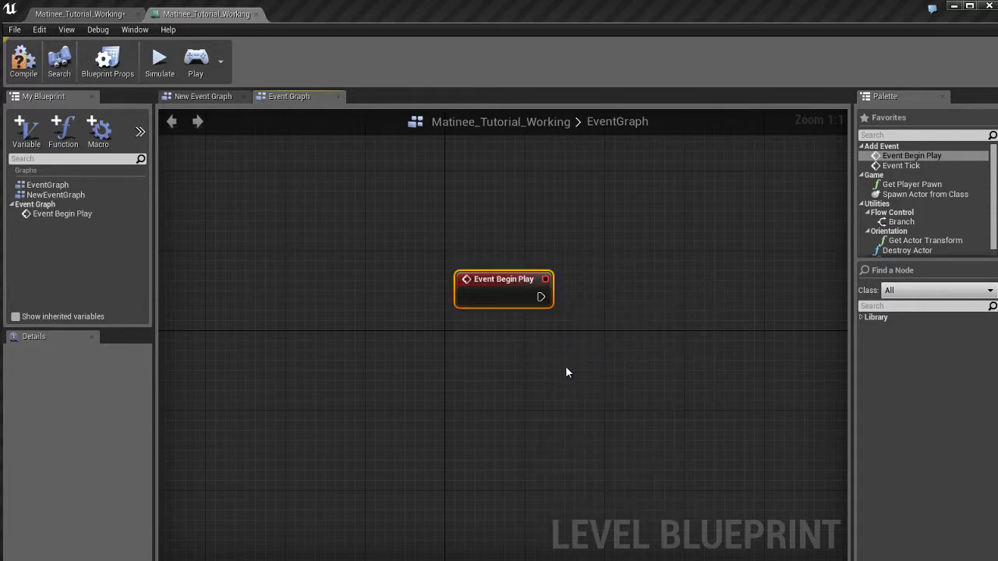
drag(484, 282, 373, 251)
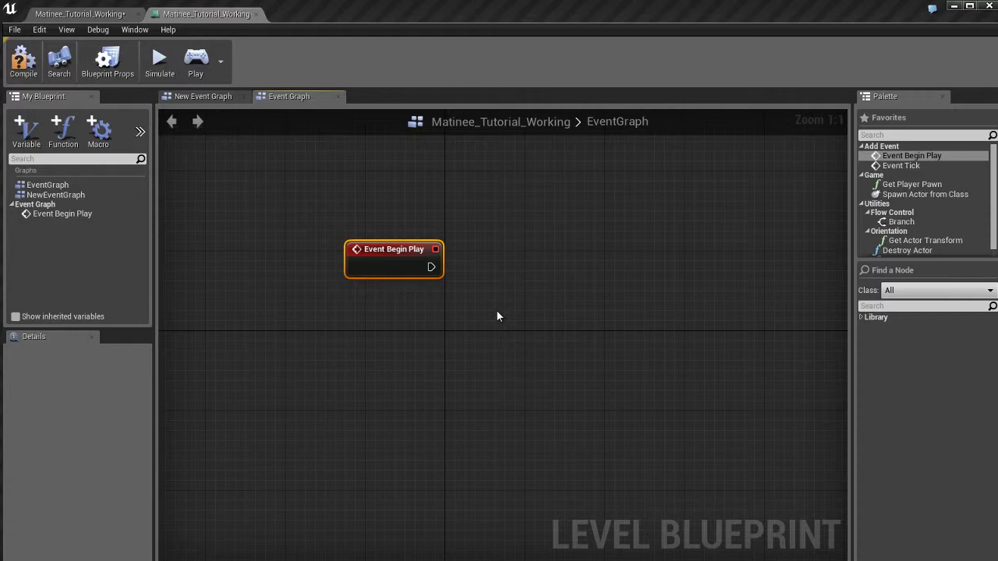
click(83, 14)
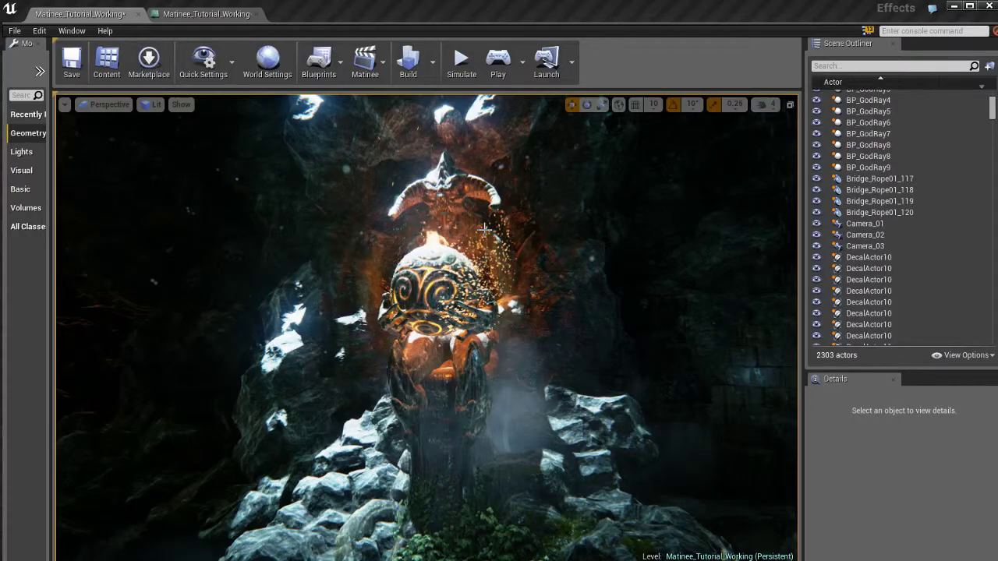
click(207, 14)
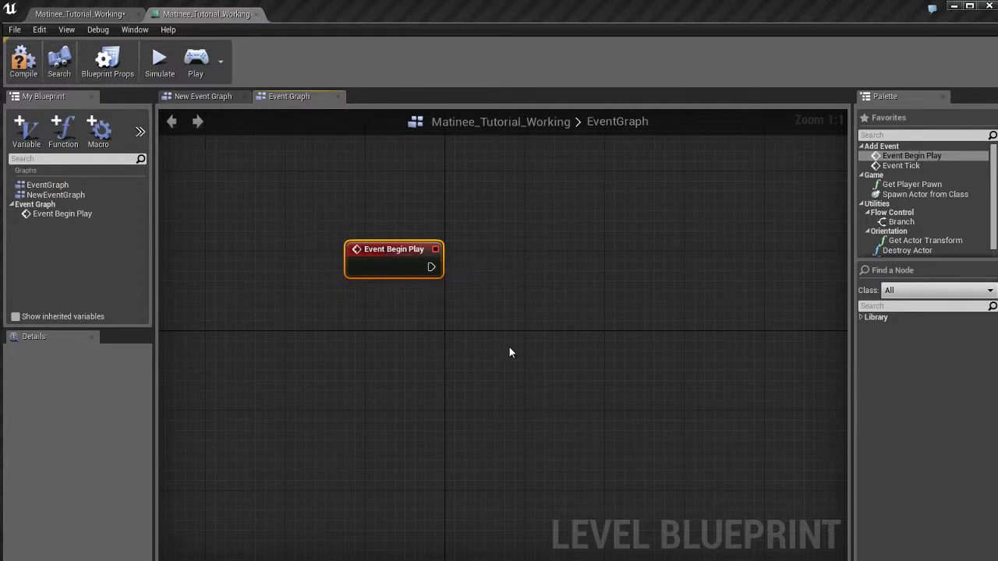
drag(380, 251, 320, 251)
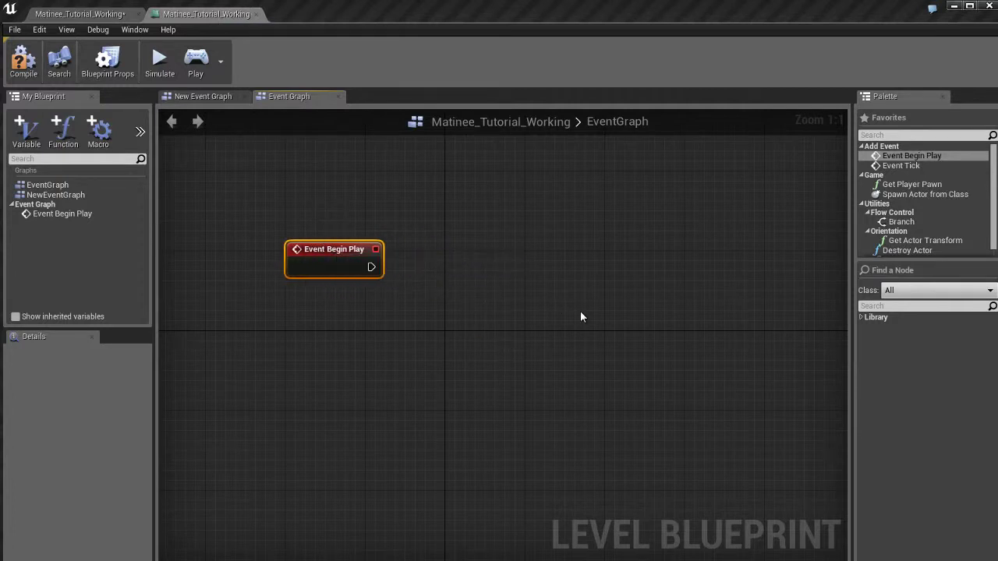
click(519, 304)
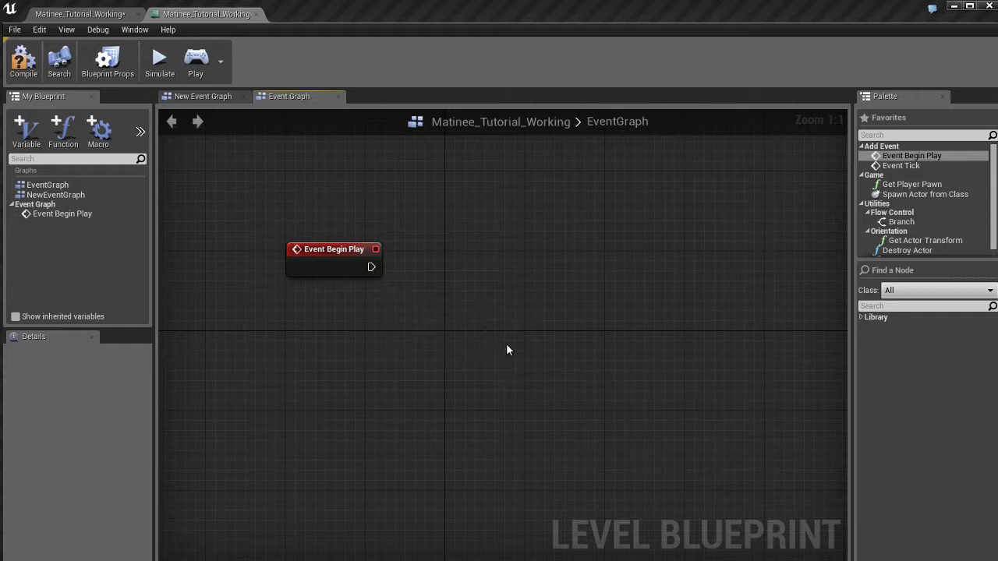
- In the level viewport, show editor icons with G and select the Matinee clapperboard actor
click(80, 14)
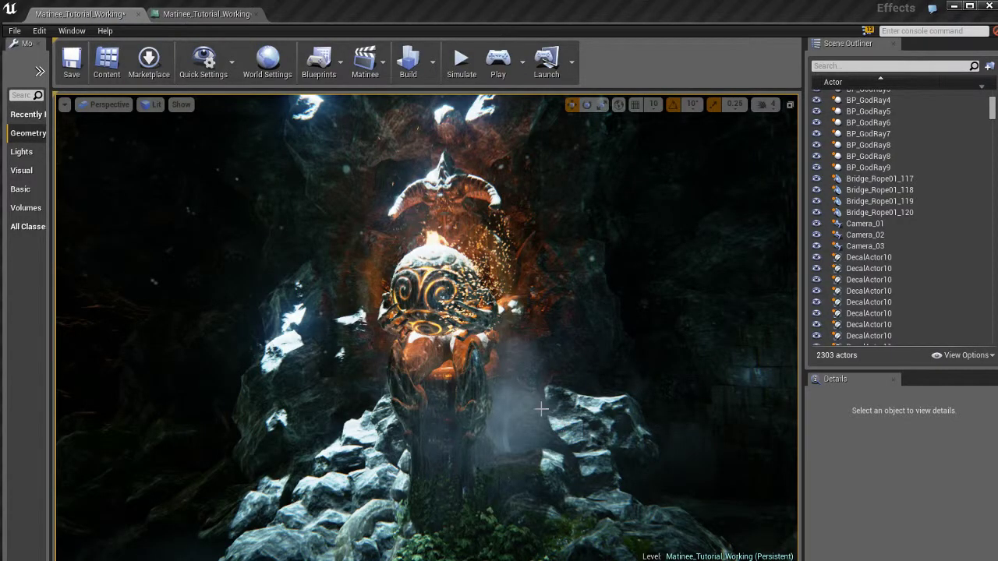
scroll(468, 331, up, 2)
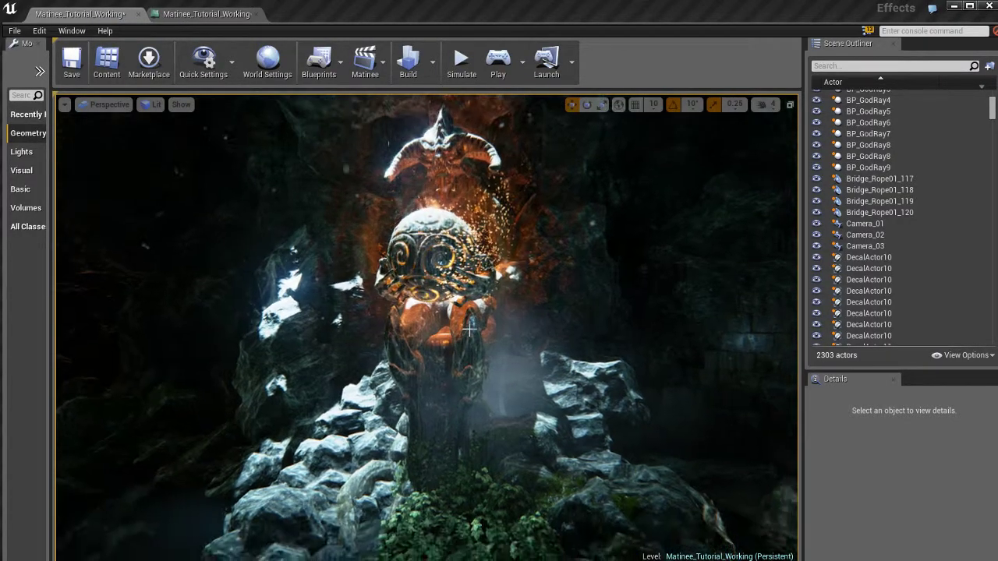
scroll(449, 301, up, 2)
key(g)
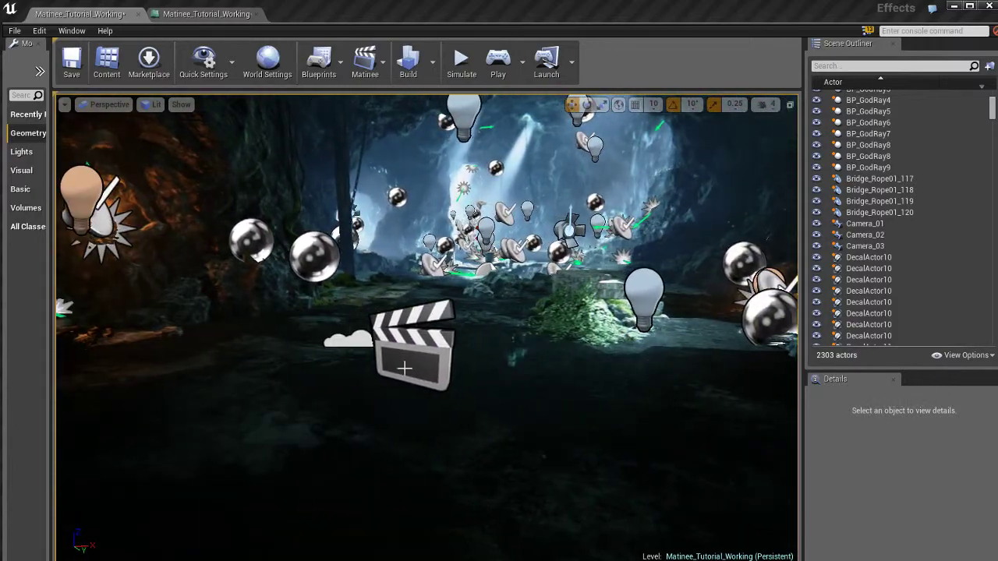
click(450, 336)
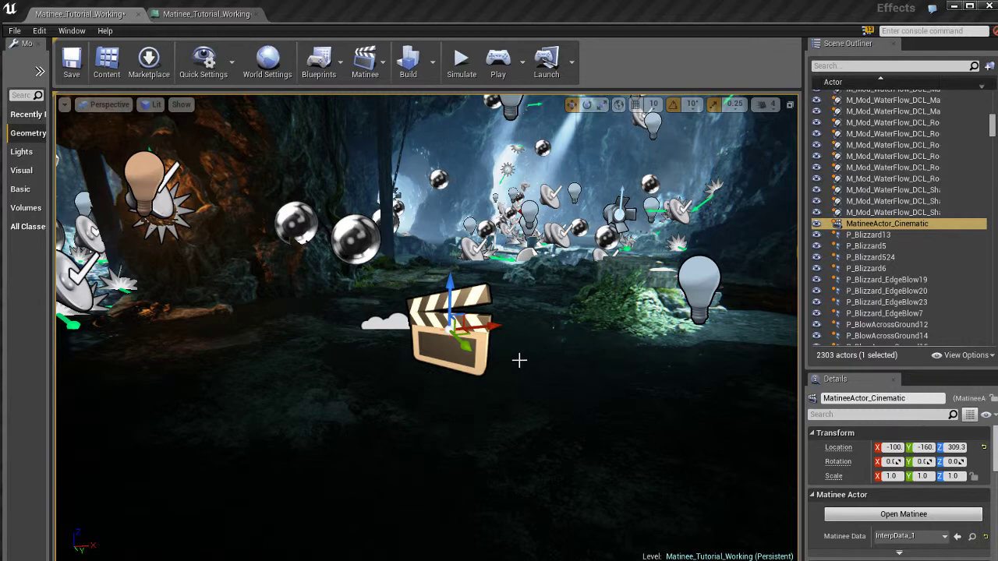
right_drag(519, 359, 490, 379)
- Filter the Scene Outliner by 'matin' and select MatineeActor_Cinematic
click(490, 379)
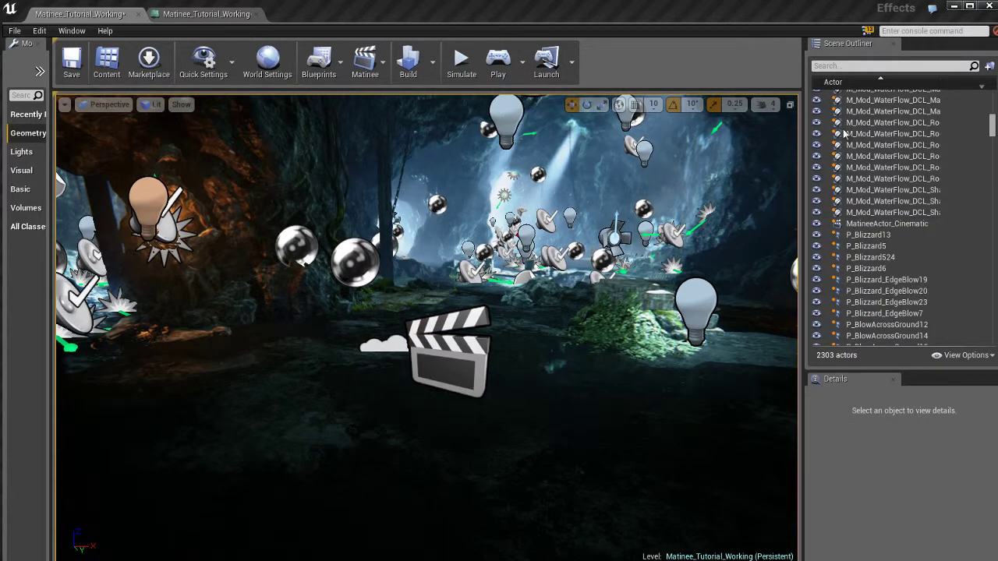
click(898, 66)
text(matin)
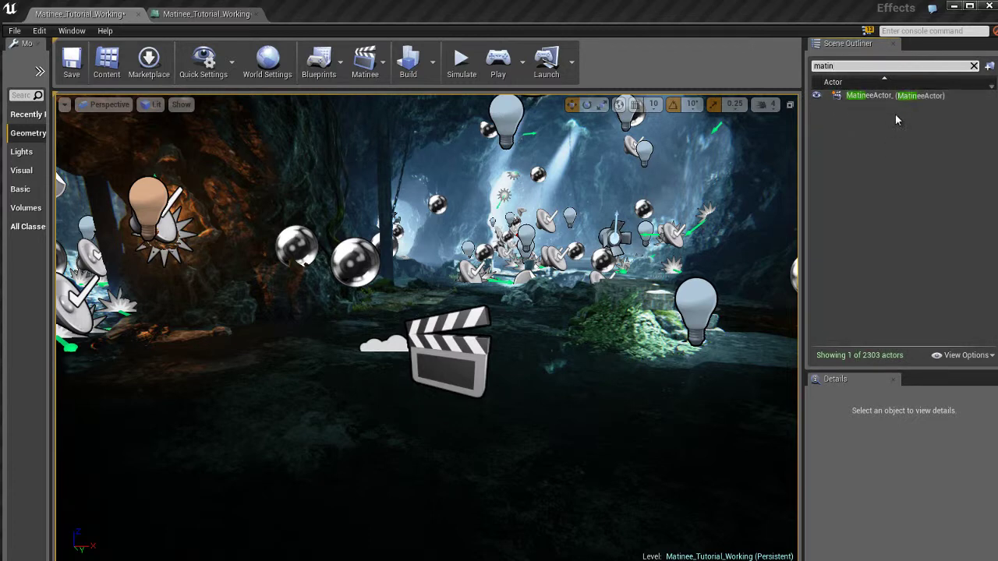
click(893, 95)
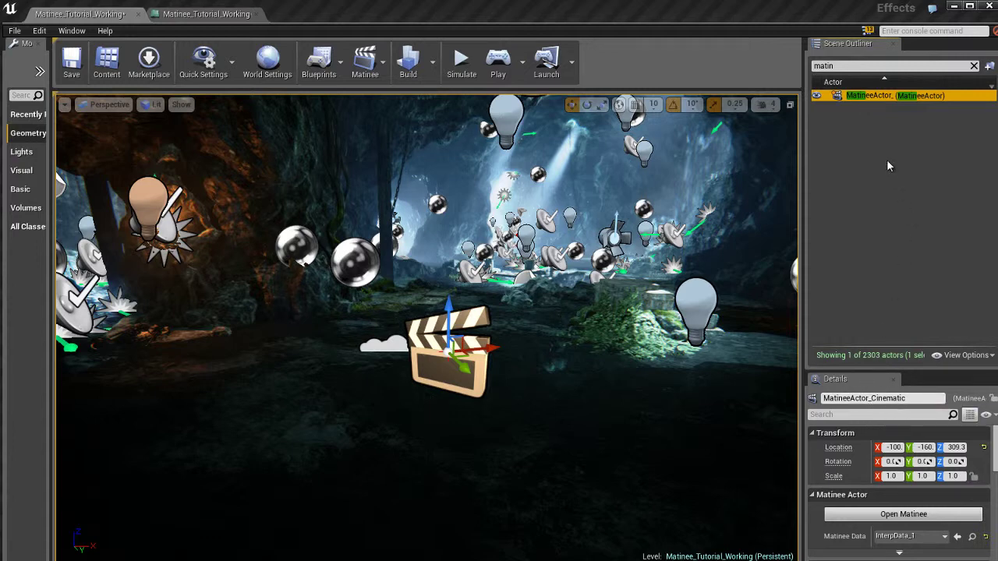
click(877, 97)
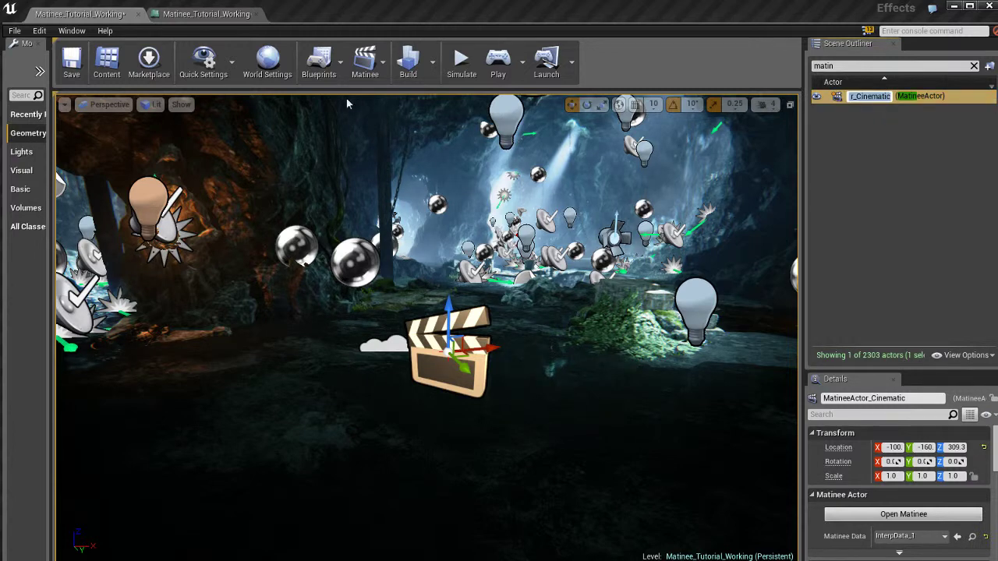
- Select the MatineeActor_Cinematic clapboard in the level, then return to the Level Blueprint graph
click(215, 14)
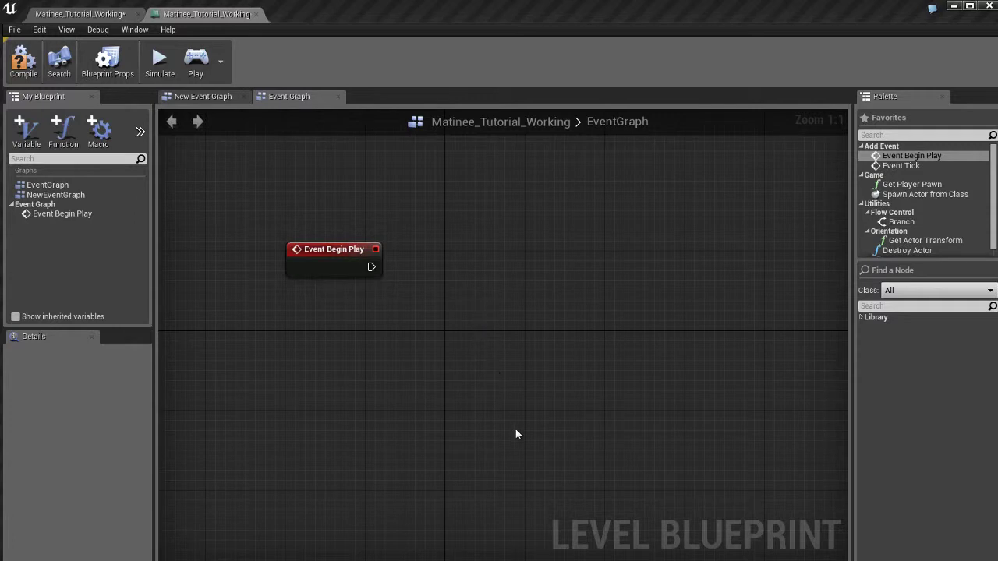
right_click(493, 324)
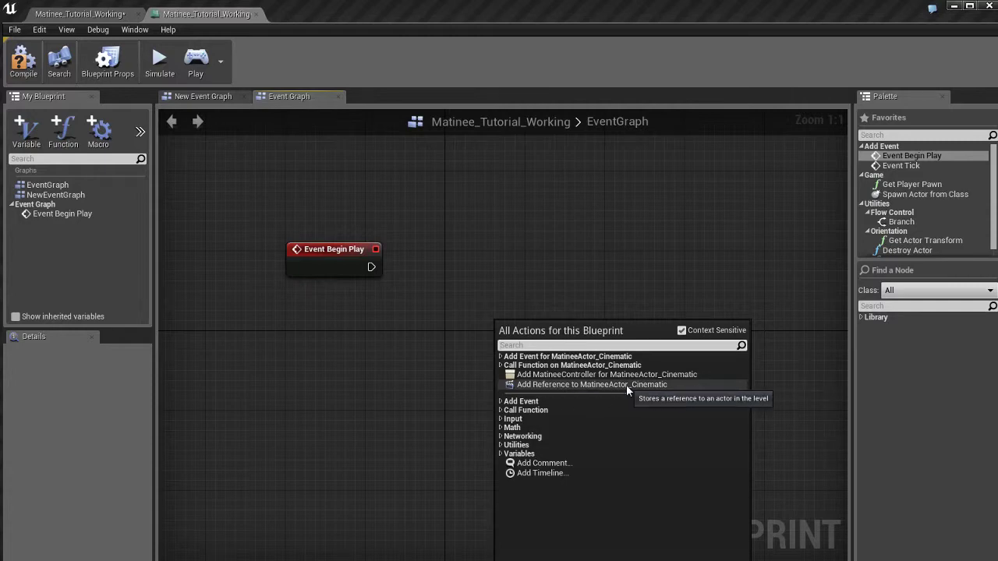
click(78, 14)
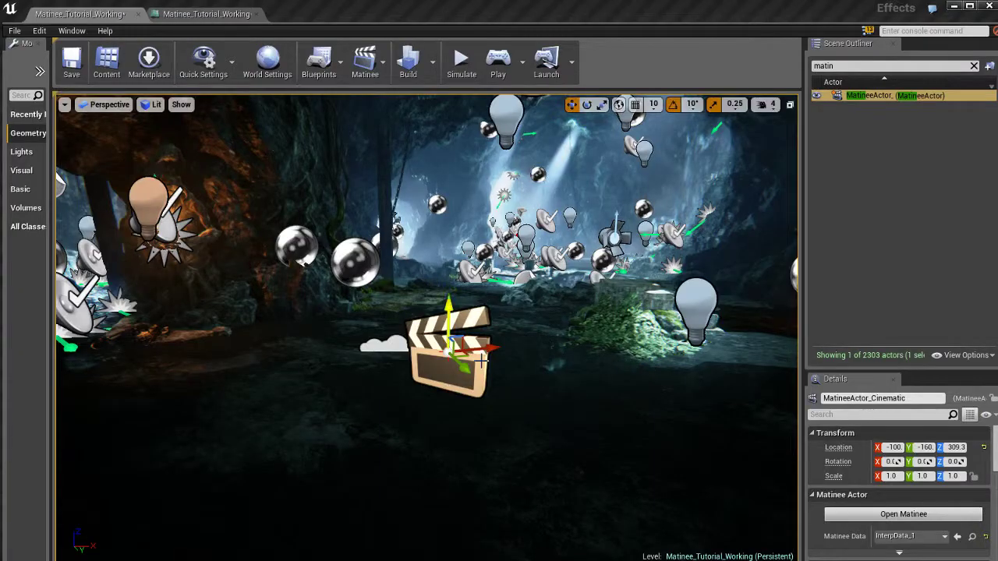
click(512, 353)
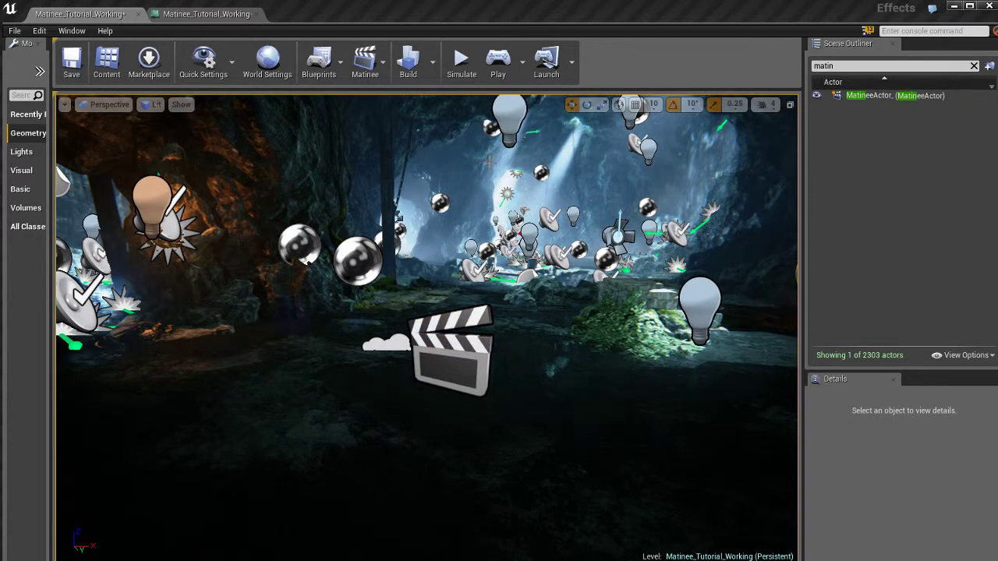
click(207, 15)
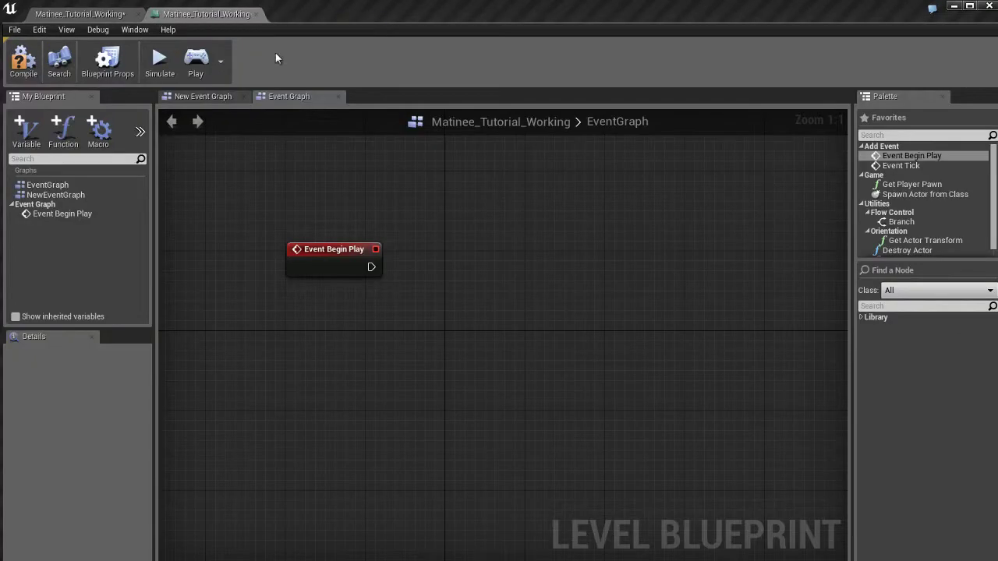
right_click(478, 248)
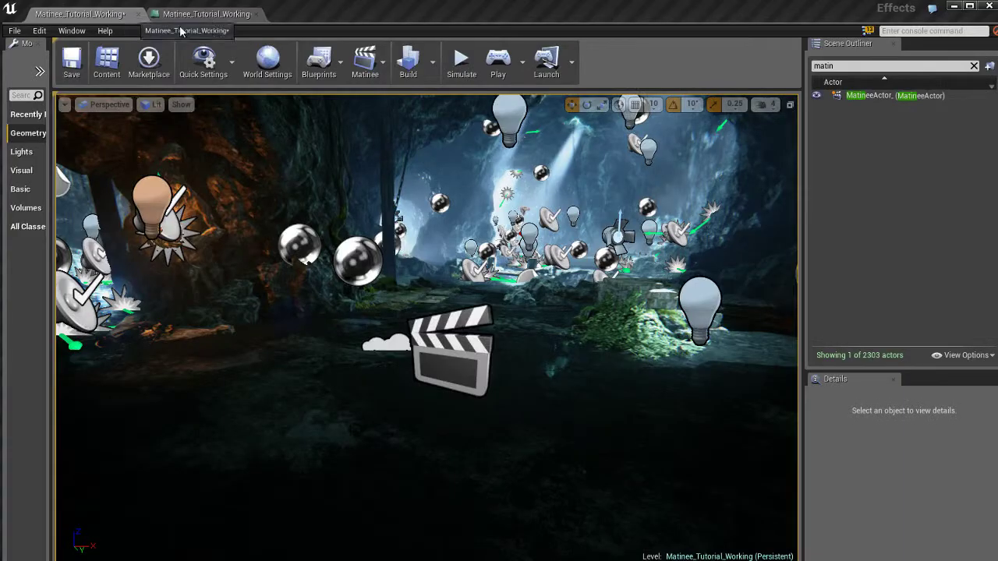
click(108, 15)
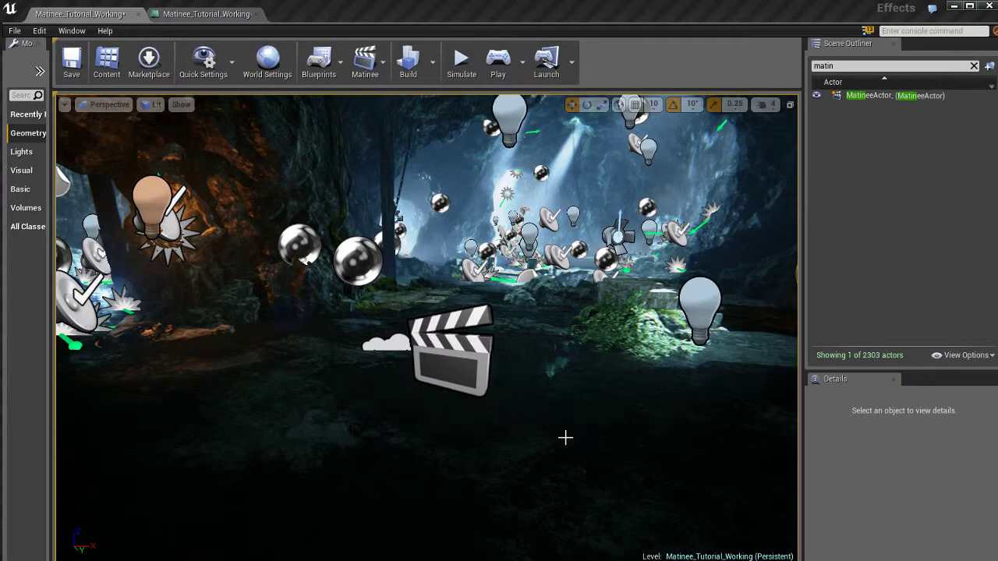
click(459, 355)
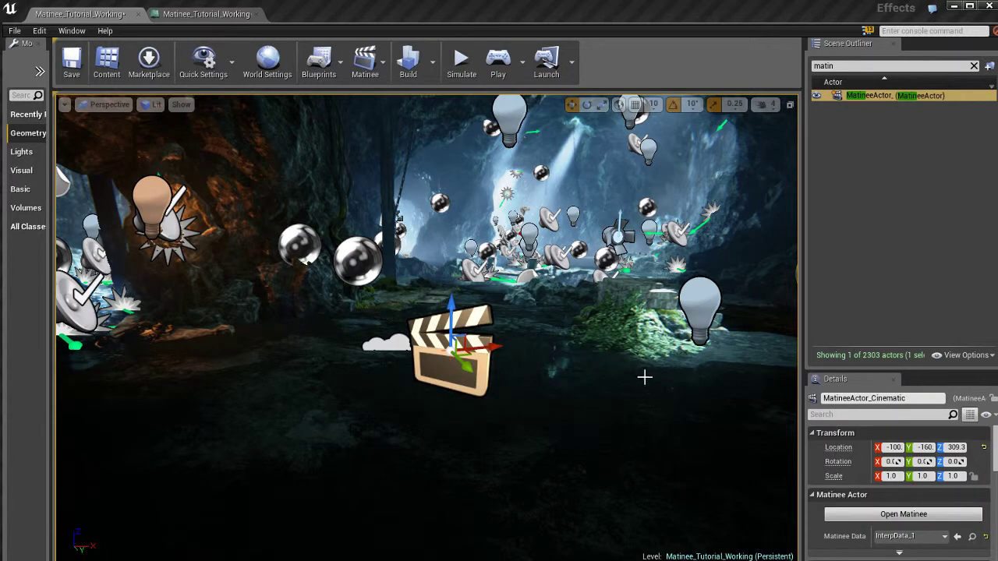
click(206, 14)
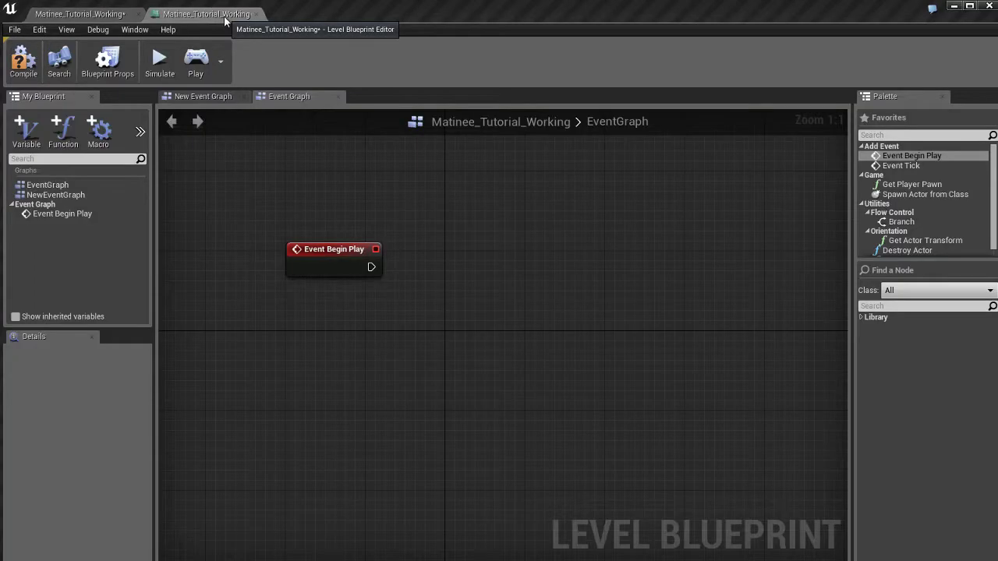
- Add a MatineeActor_Cinematic reference below Event Begin Play and a Play node from its output
right_click(492, 283)
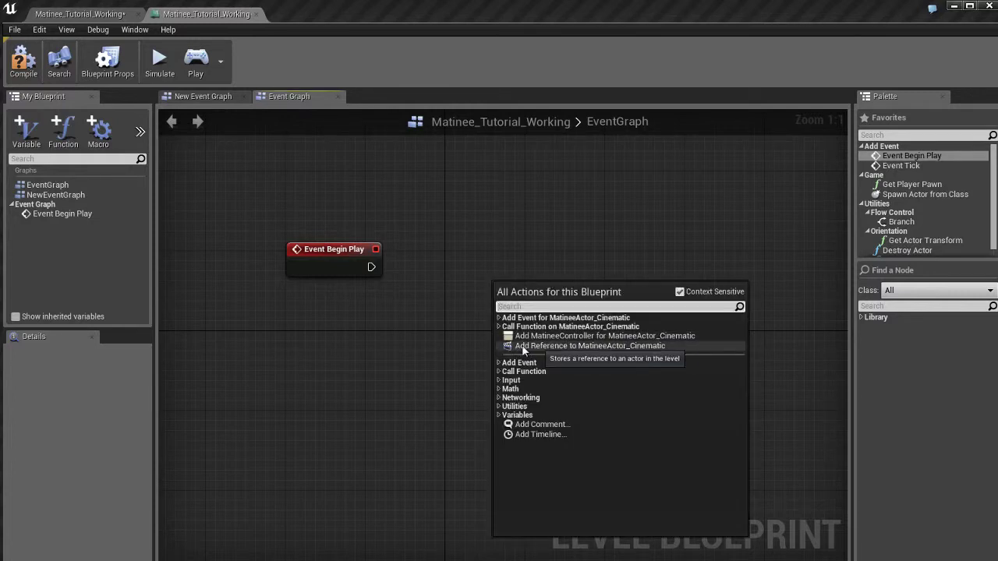
click(601, 345)
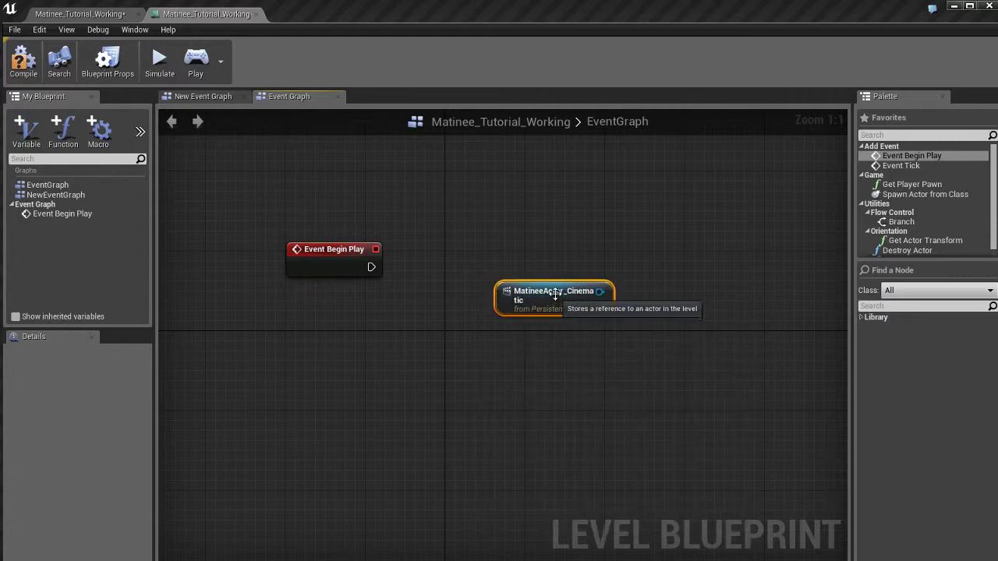
drag(556, 294, 346, 385)
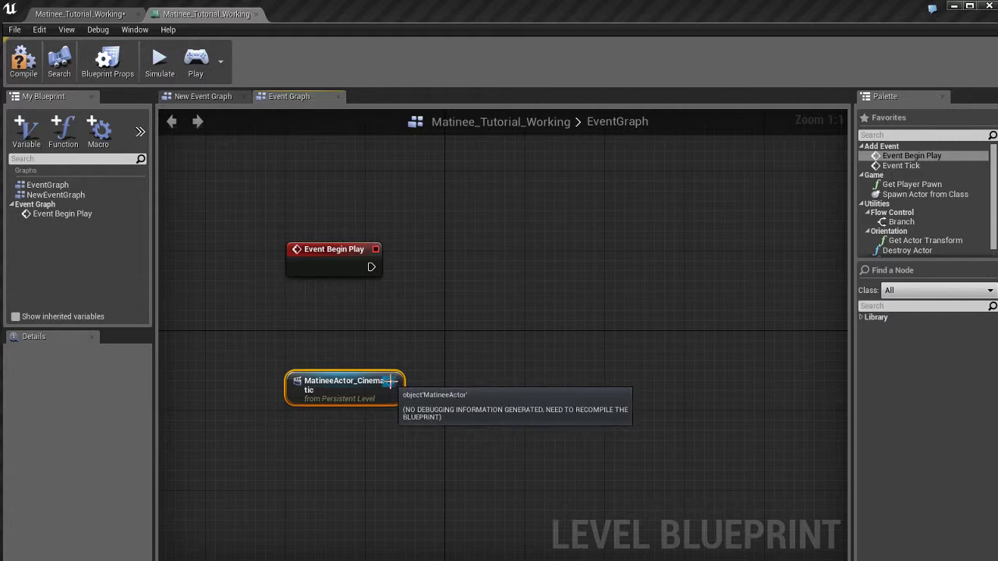
drag(390, 381, 482, 405)
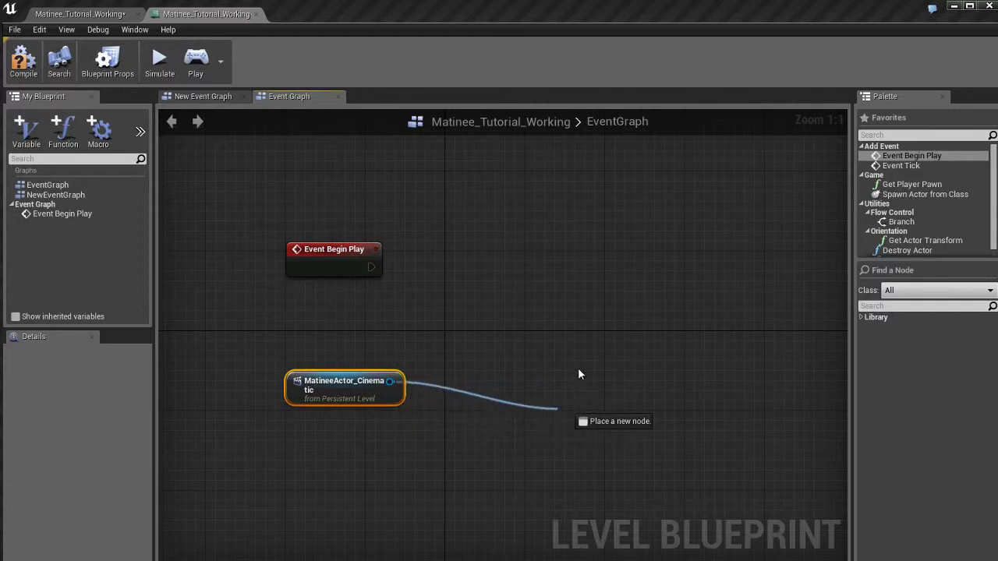
drag(578, 374, 530, 266)
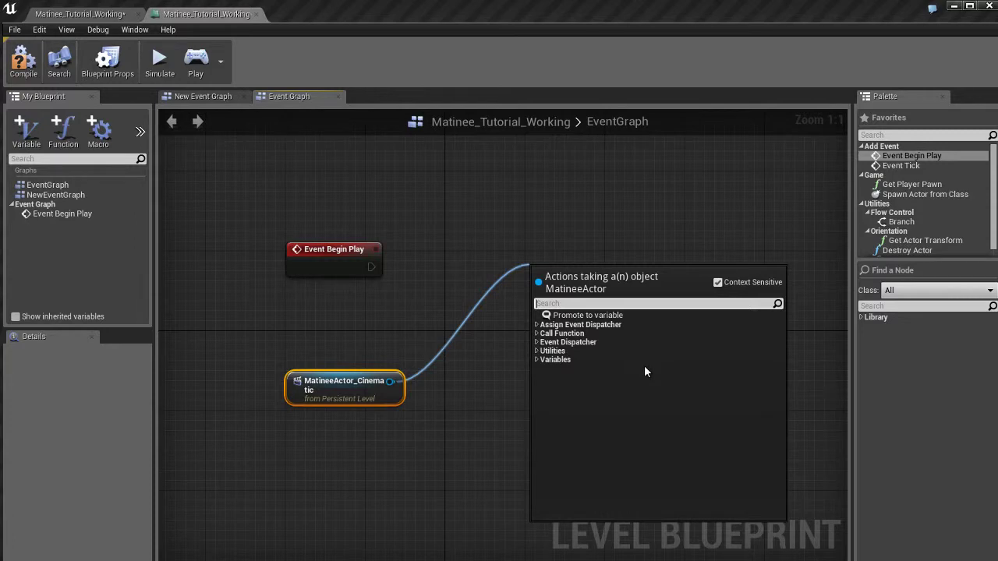
text(play)
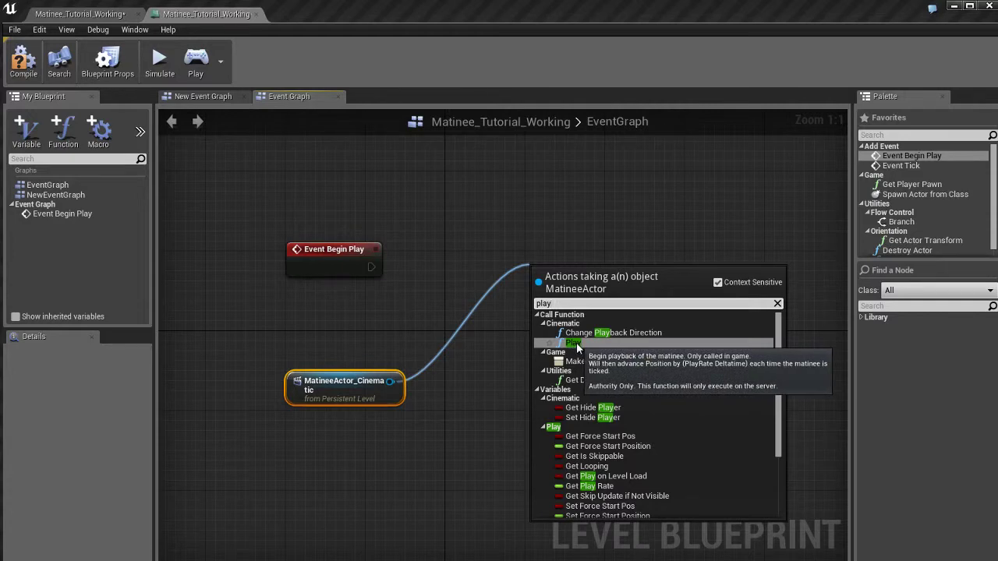
click(576, 342)
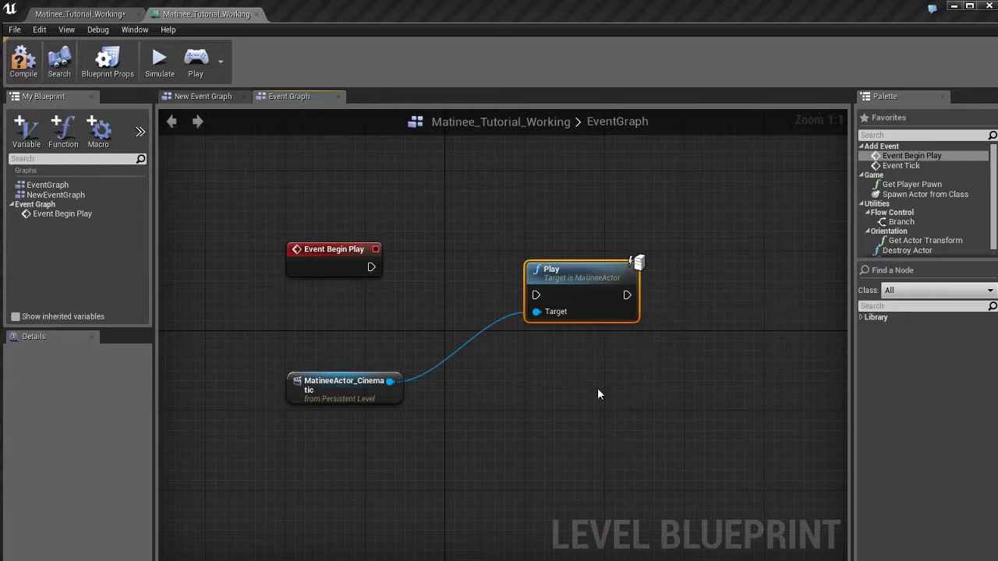
- Wire Event Begin Play's execution output into the Play node
click(343, 389)
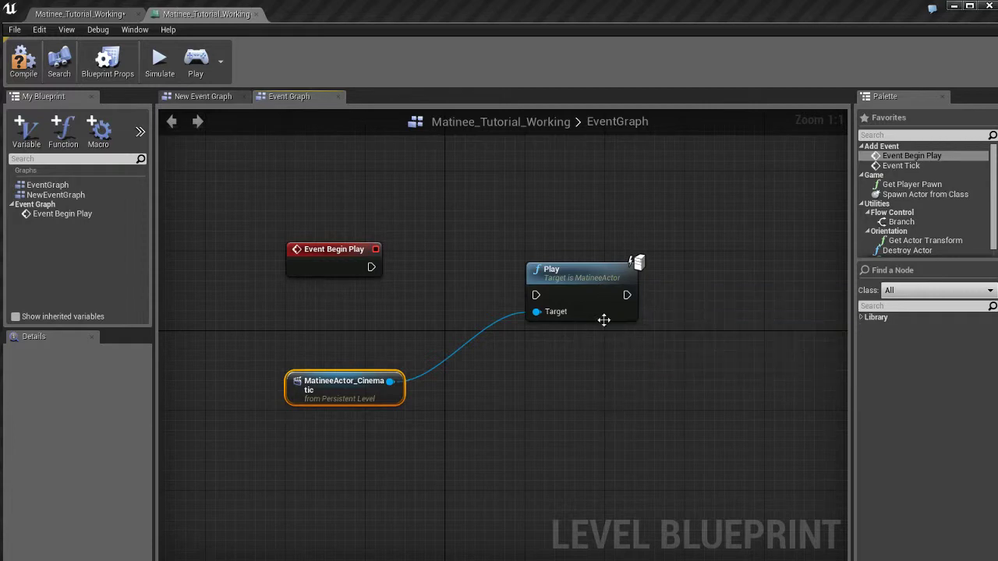
click(604, 316)
click(587, 363)
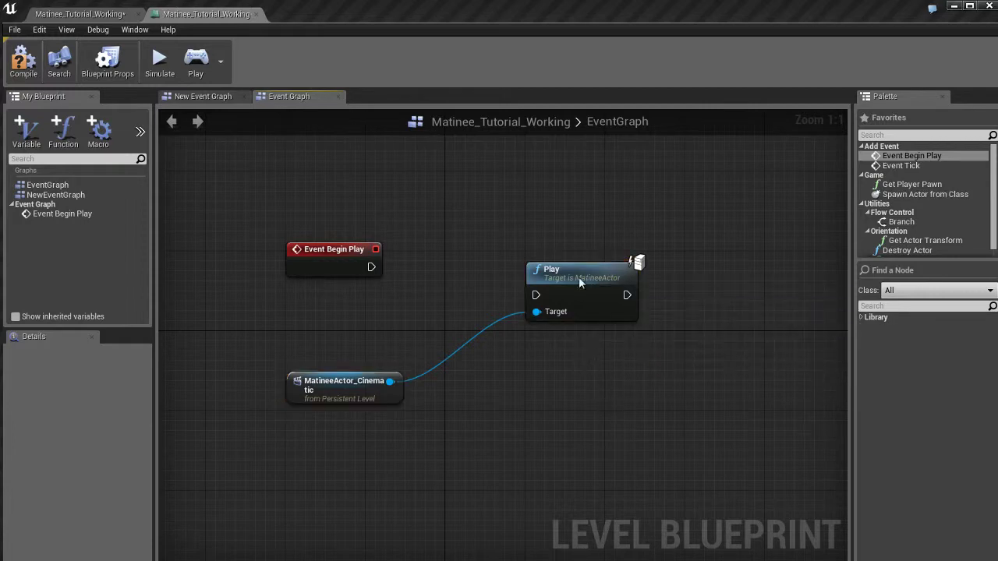
click(367, 261)
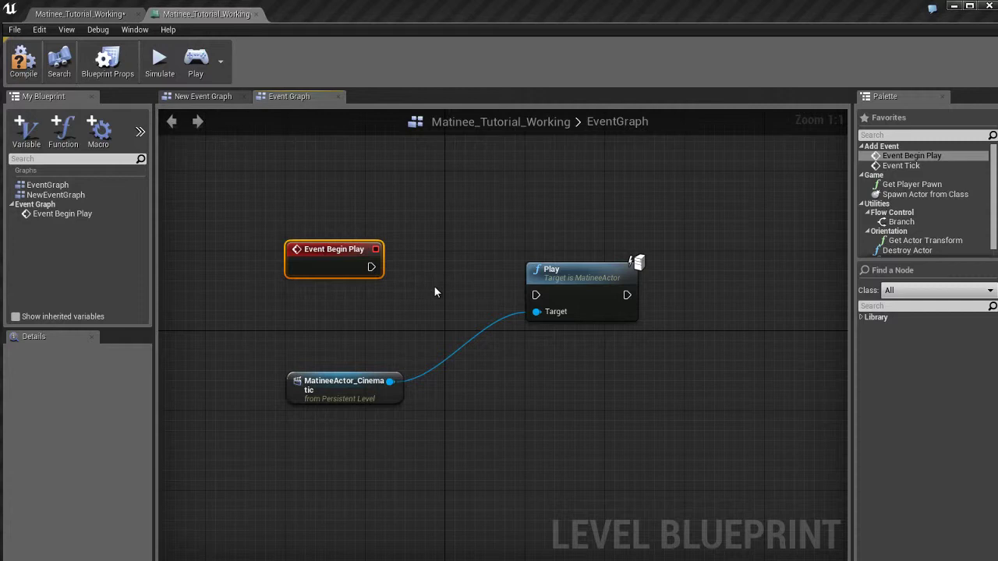
drag(372, 267, 538, 301)
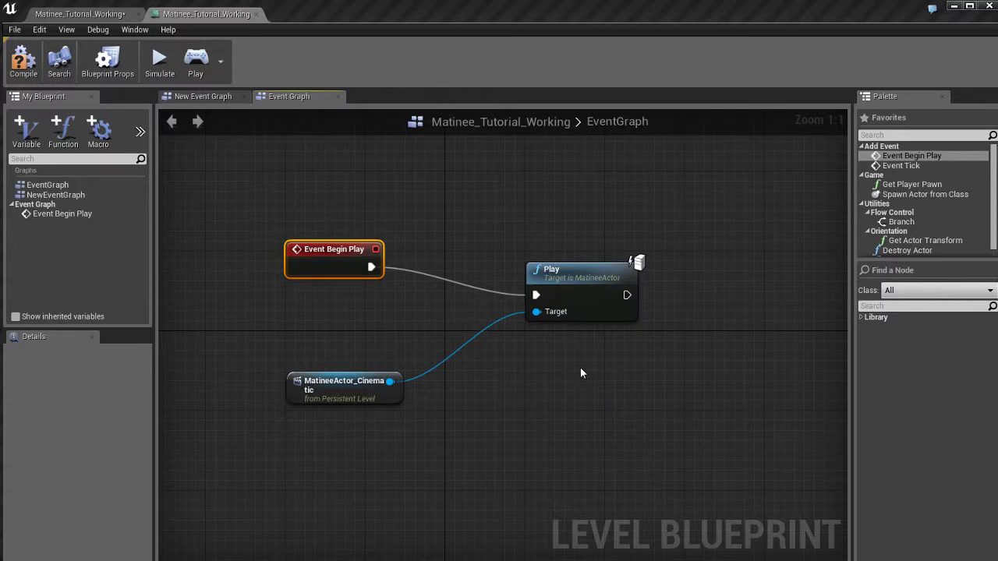
drag(584, 277, 543, 277)
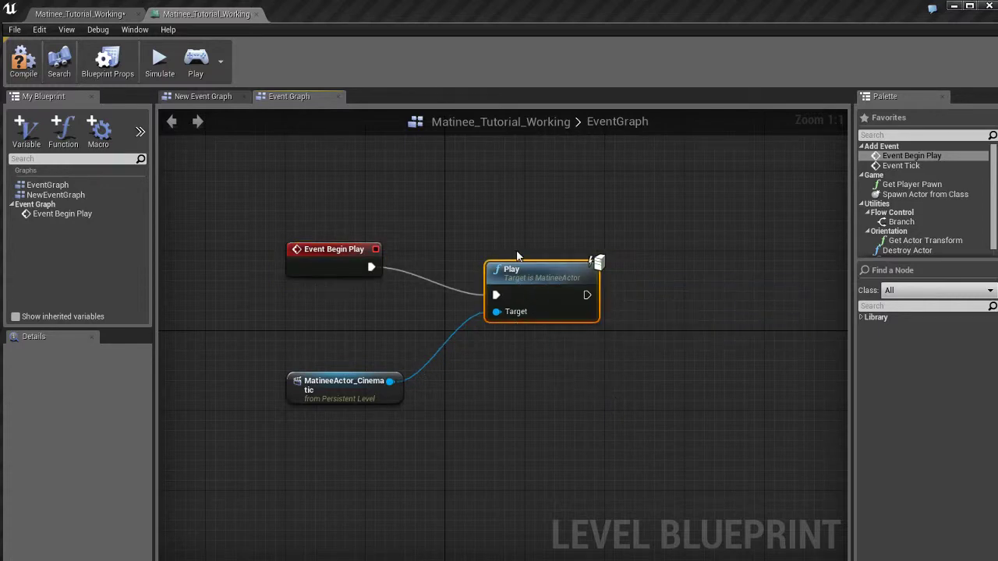
- Check the three nodes and compile the Level Blueprint
click(323, 249)
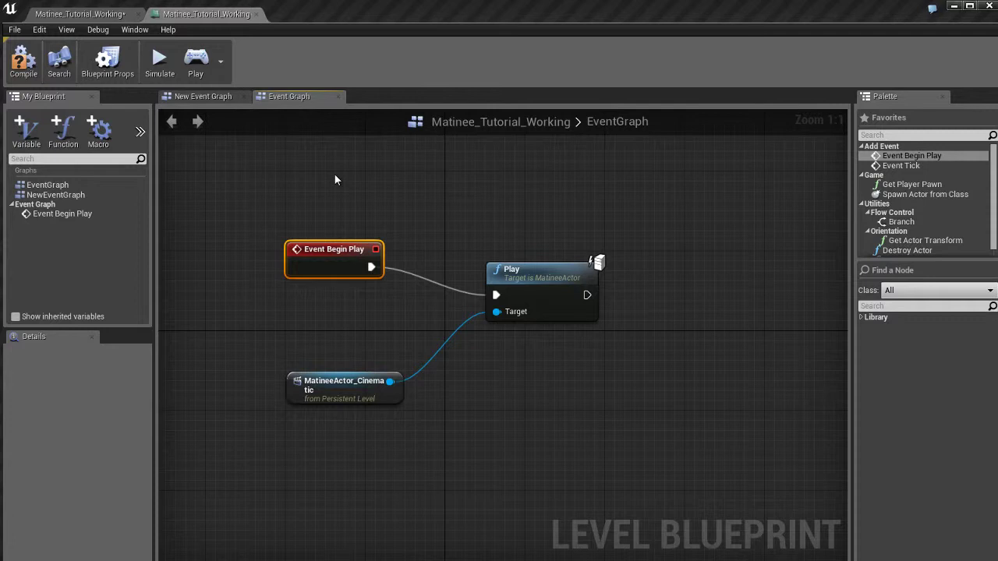
click(537, 277)
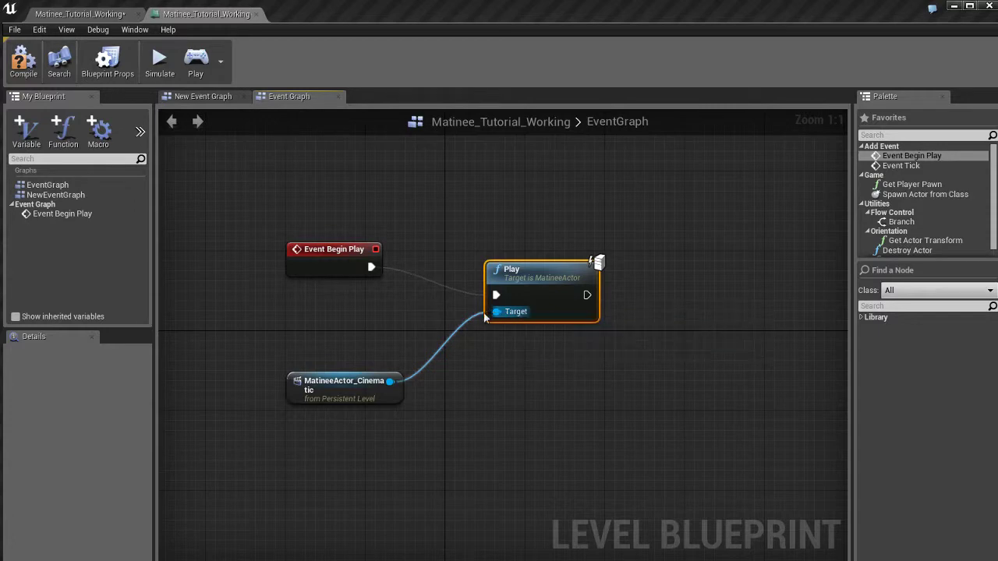
click(343, 389)
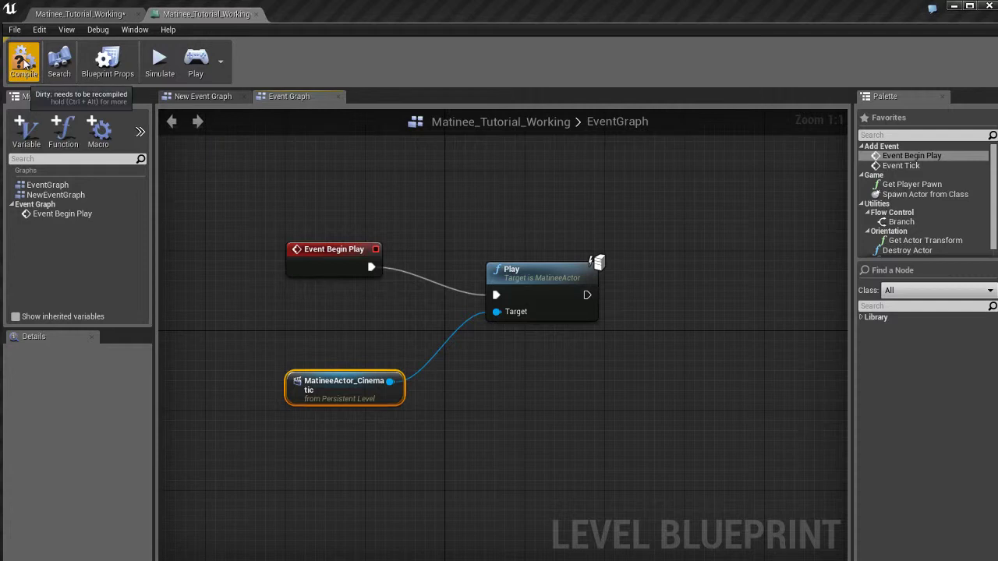
click(23, 62)
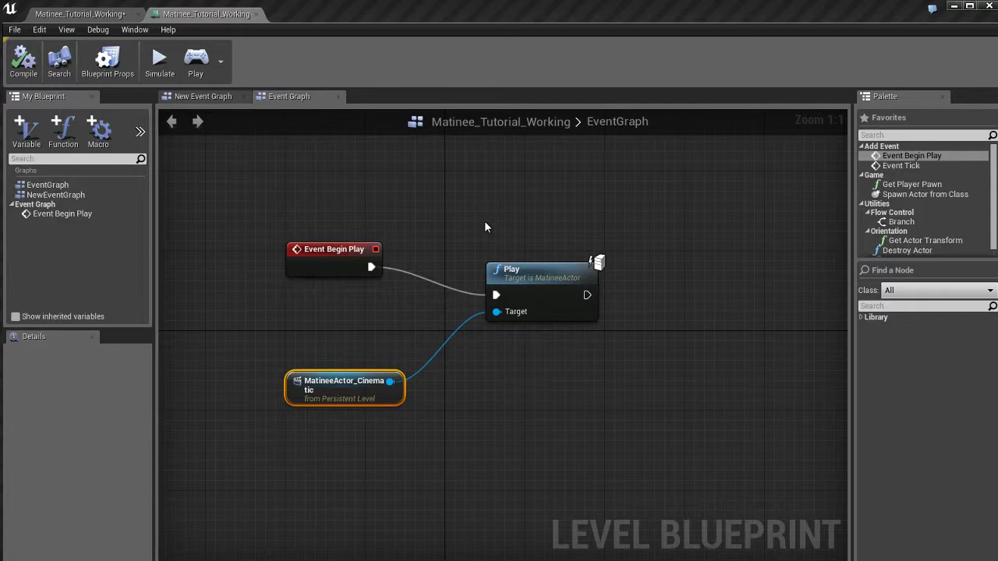
- Close the Level Blueprint editor and fly the camera around the cave
click(256, 14)
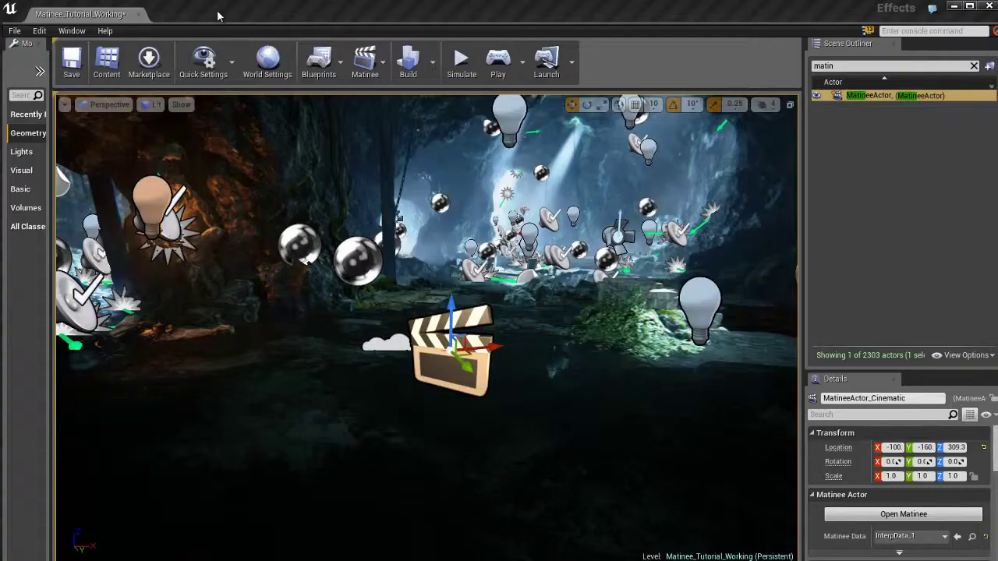
right_drag(615, 287, 562, 297)
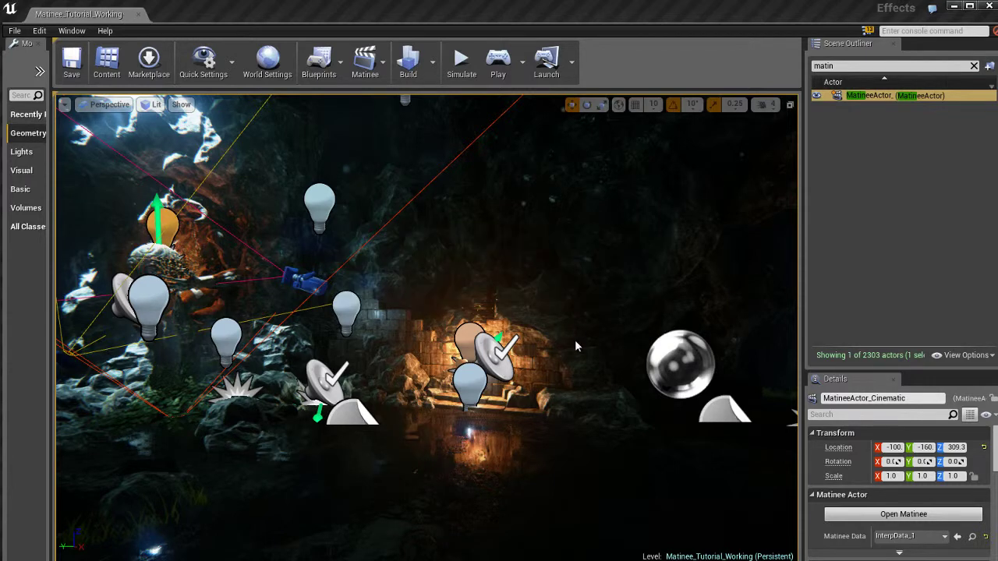
right_drag(577, 331, 636, 320)
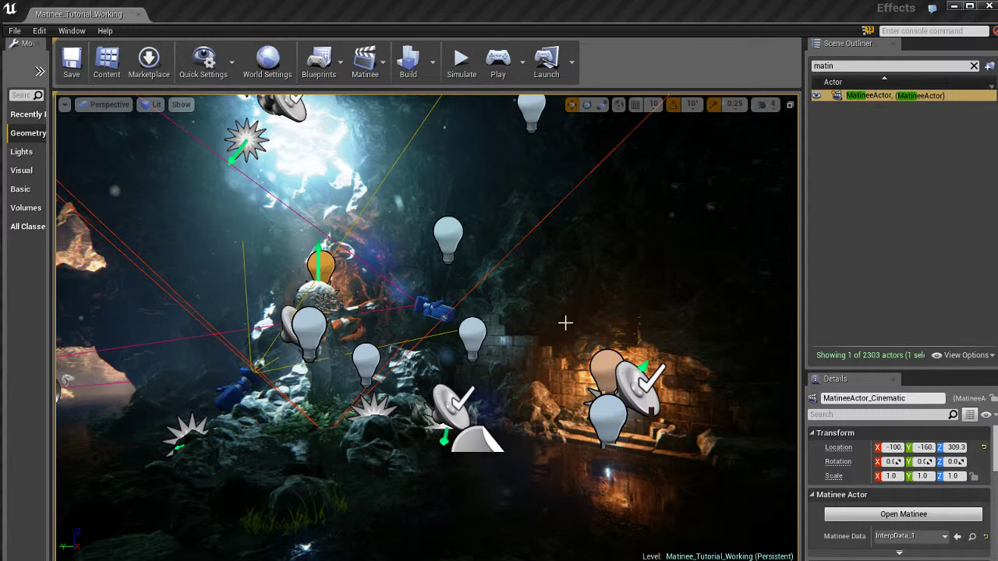
- Play the level in the editor with Alt+P to watch the cinematic, then stop with Esc
key(alt+p)
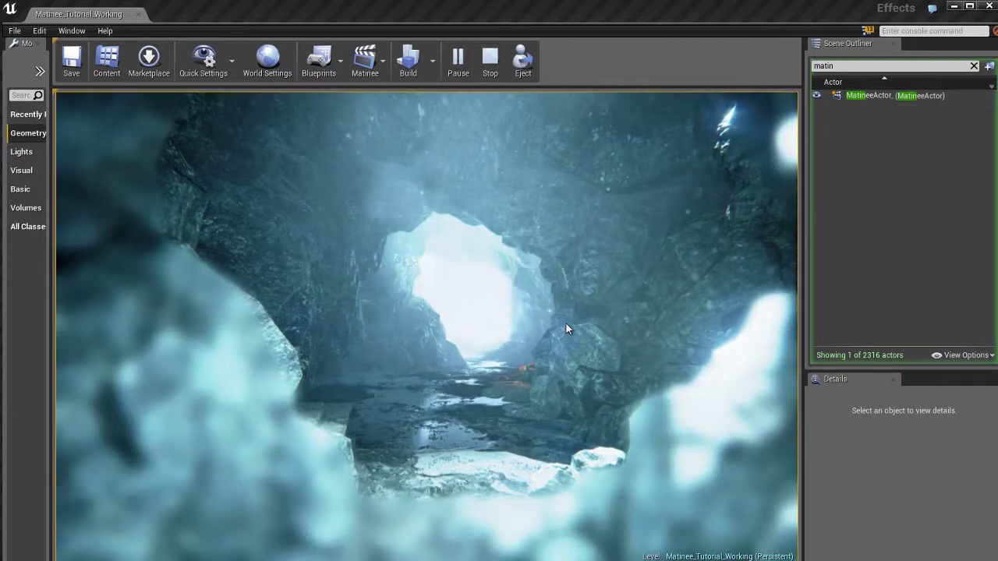
click(594, 354)
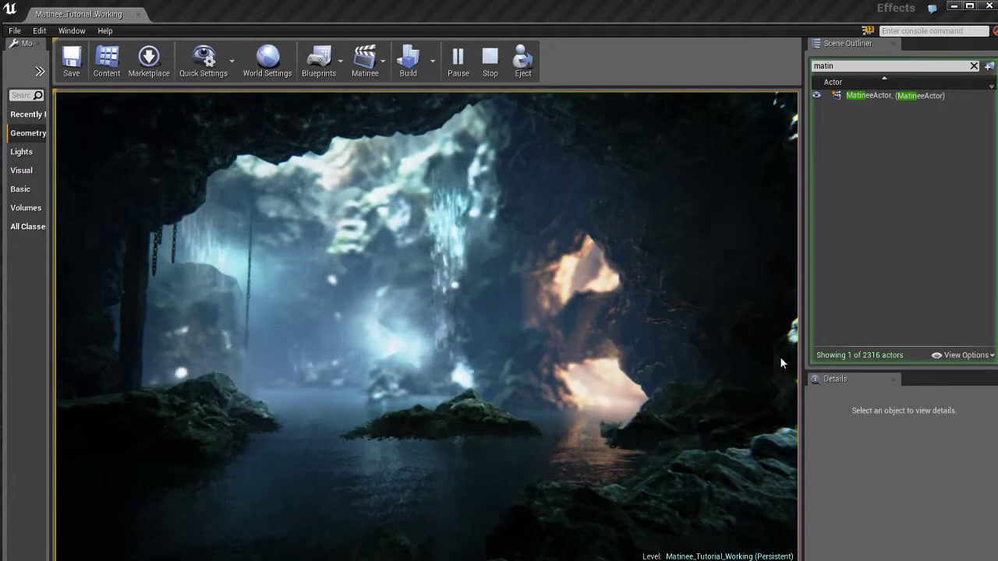
key(Escape)
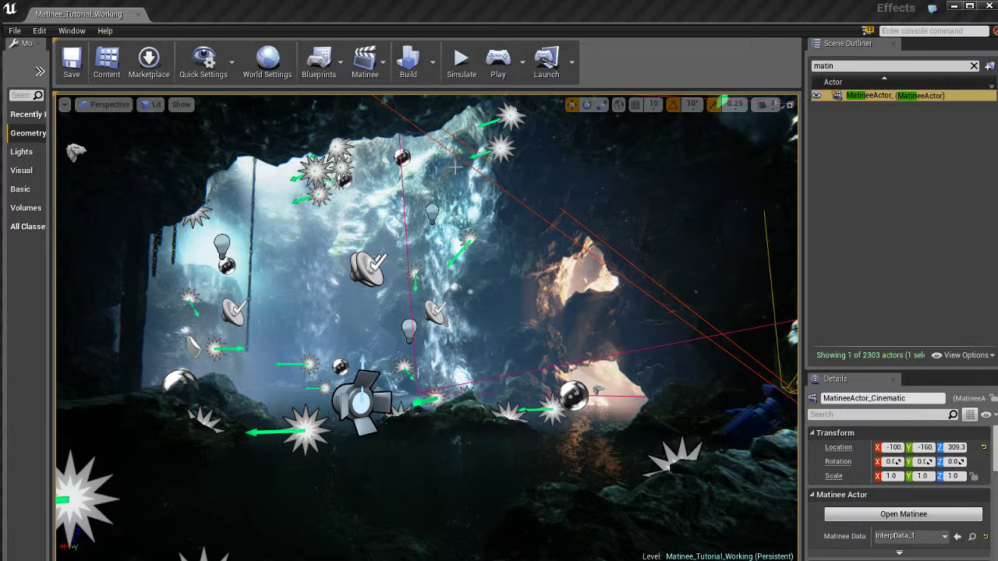
- Open MatineeActor_Cinematic in a maximized Matinee editor and switch back to the level view
click(371, 60)
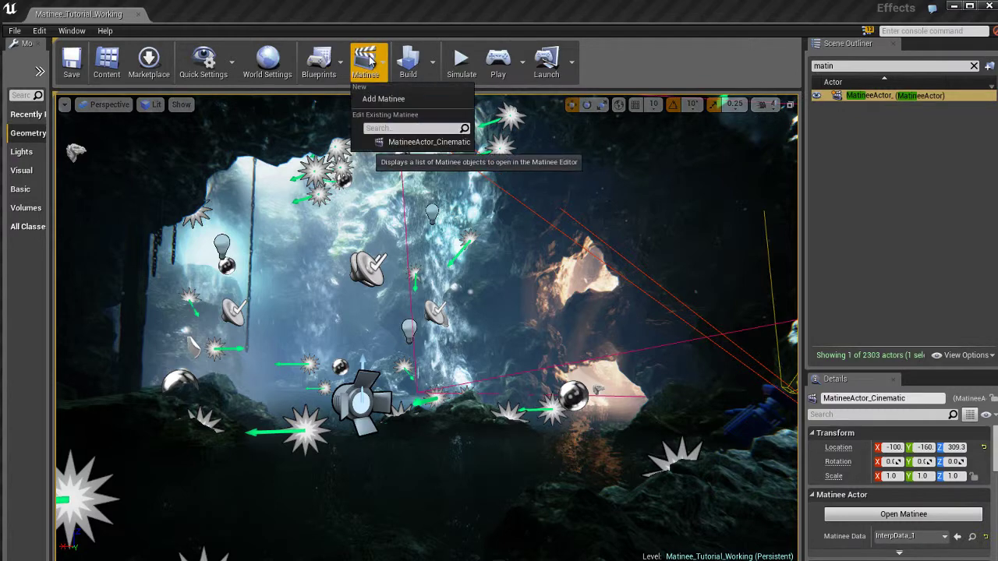
click(394, 146)
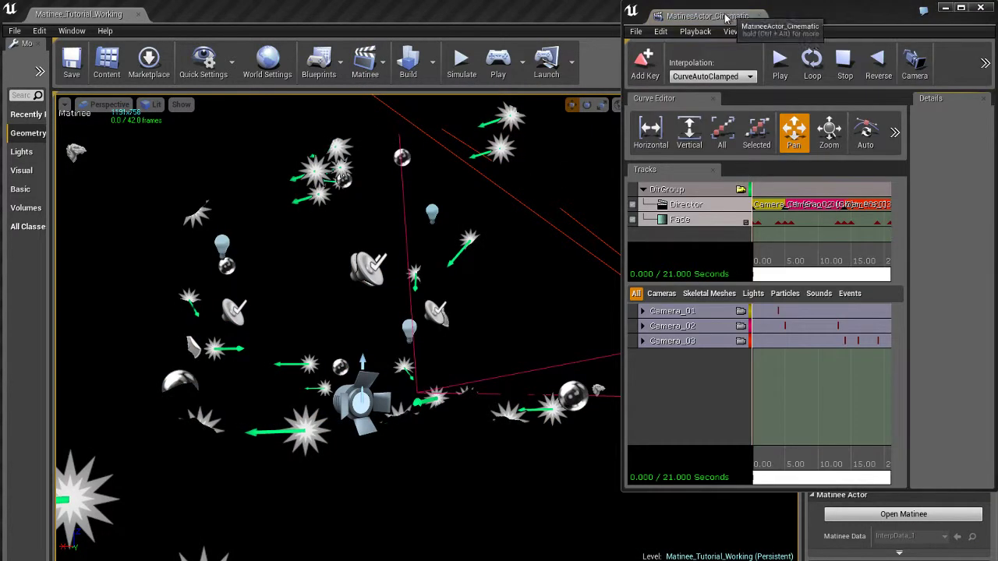
double_click(741, 16)
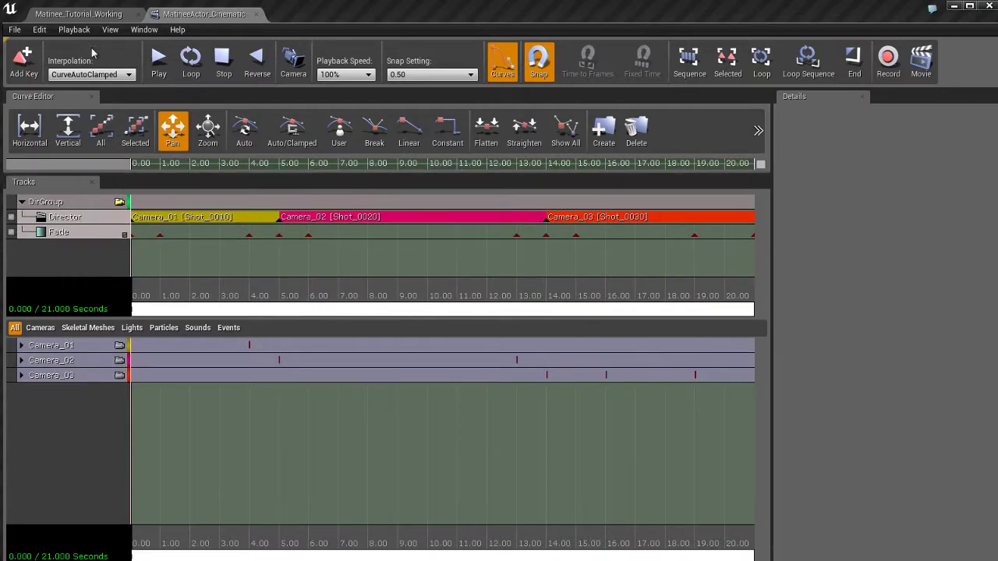
click(82, 15)
scroll(541, 393, up, 5)
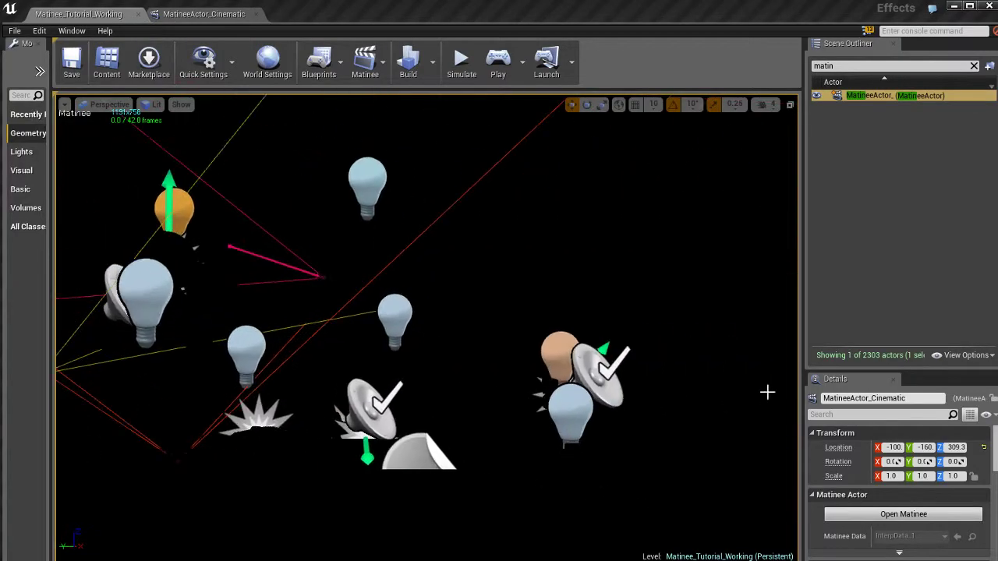
click(218, 14)
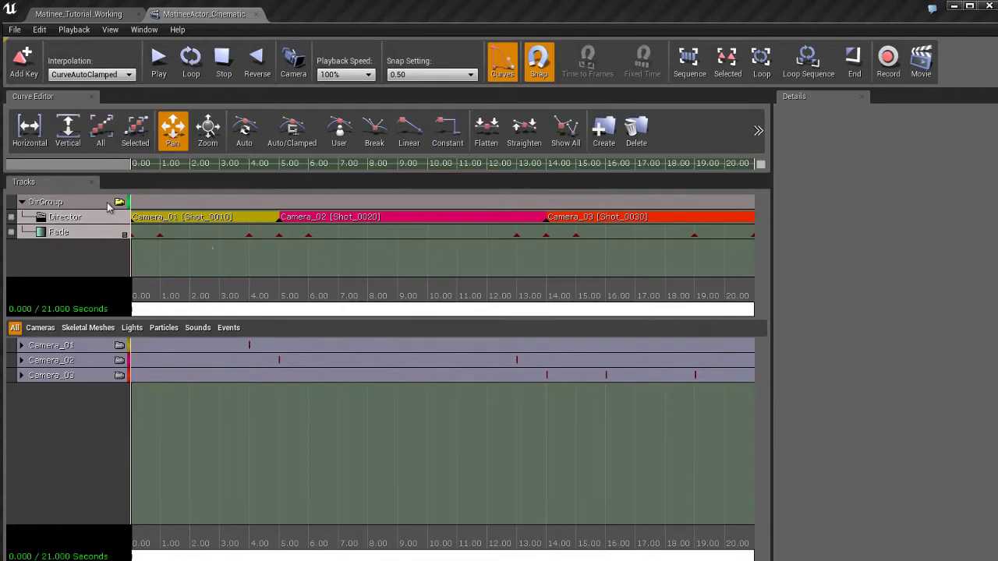
click(82, 15)
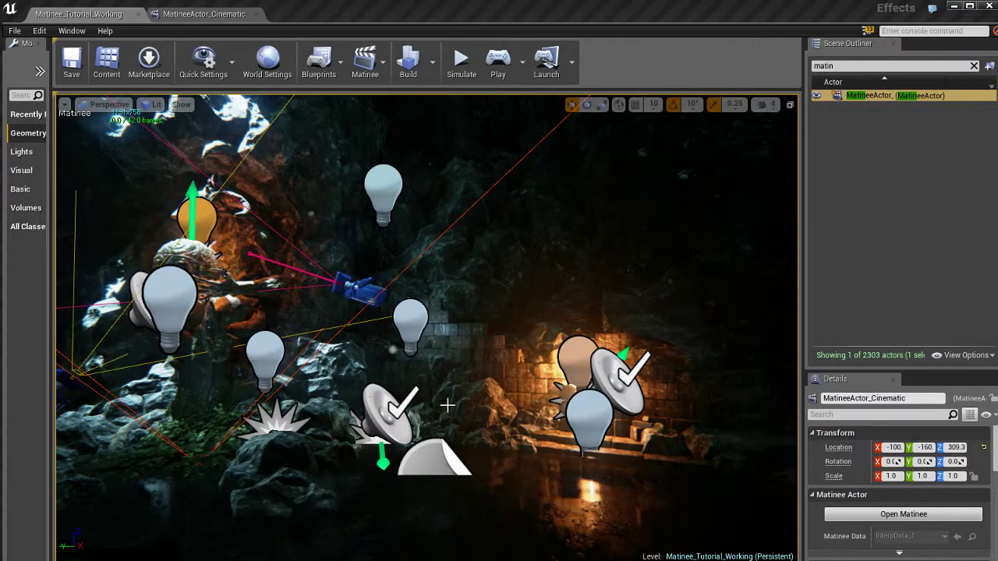
scroll(344, 405, up, 3)
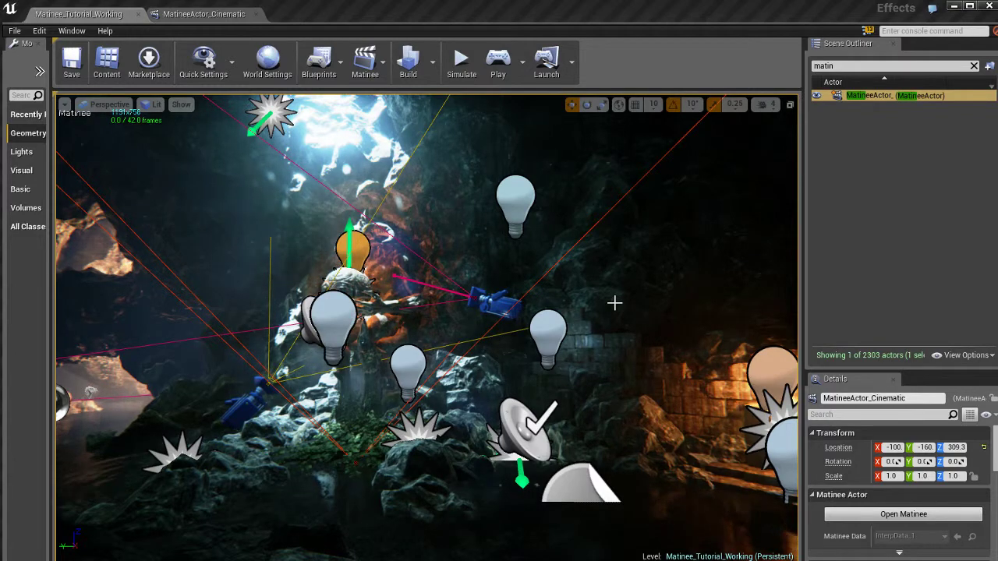
click(204, 14)
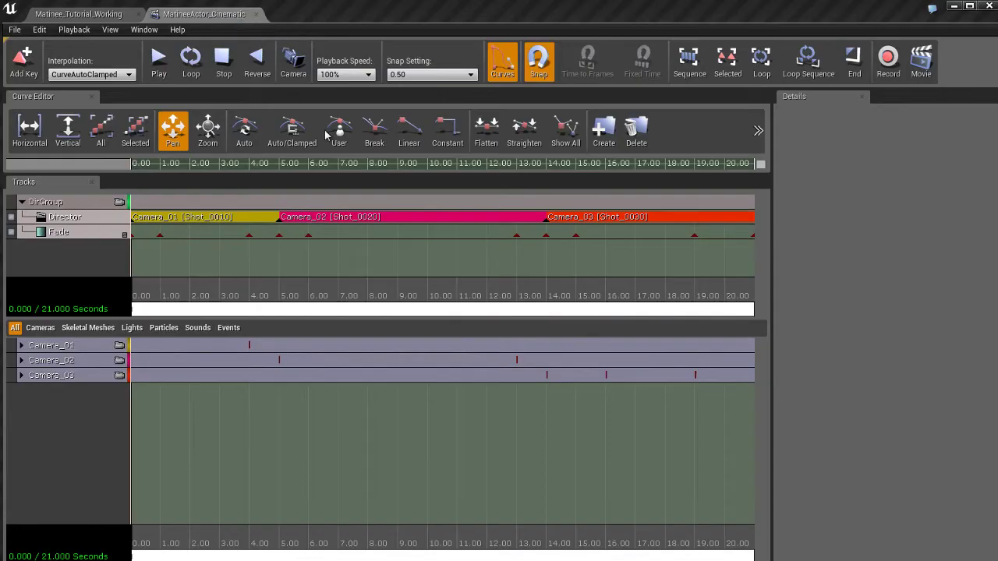
click(95, 347)
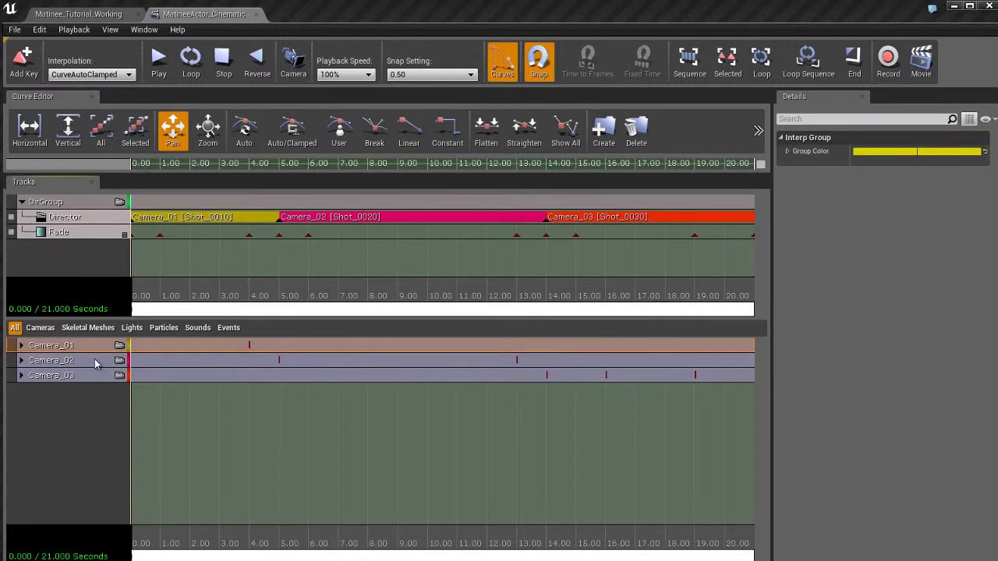
click(97, 361)
click(94, 372)
click(89, 357)
click(91, 346)
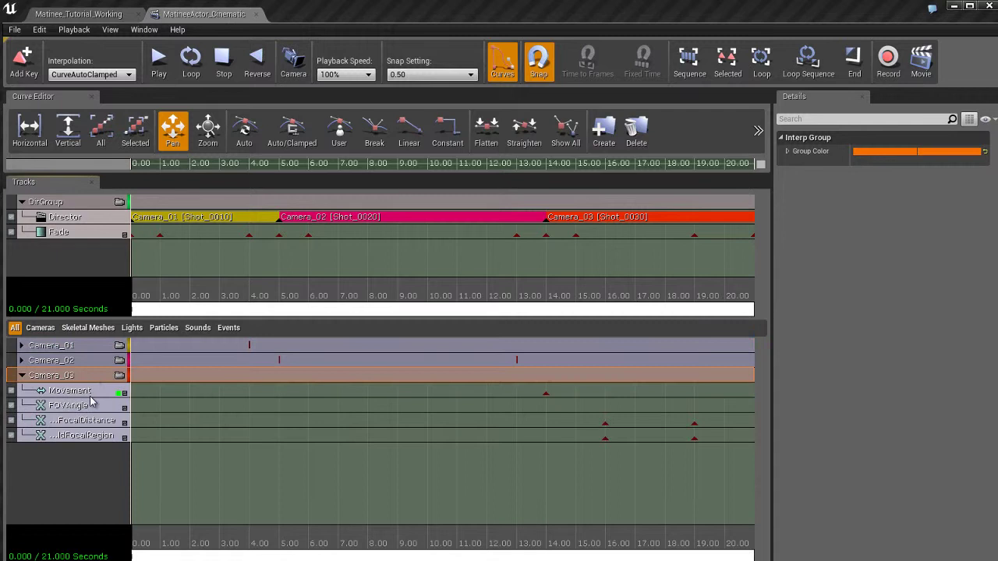
click(94, 421)
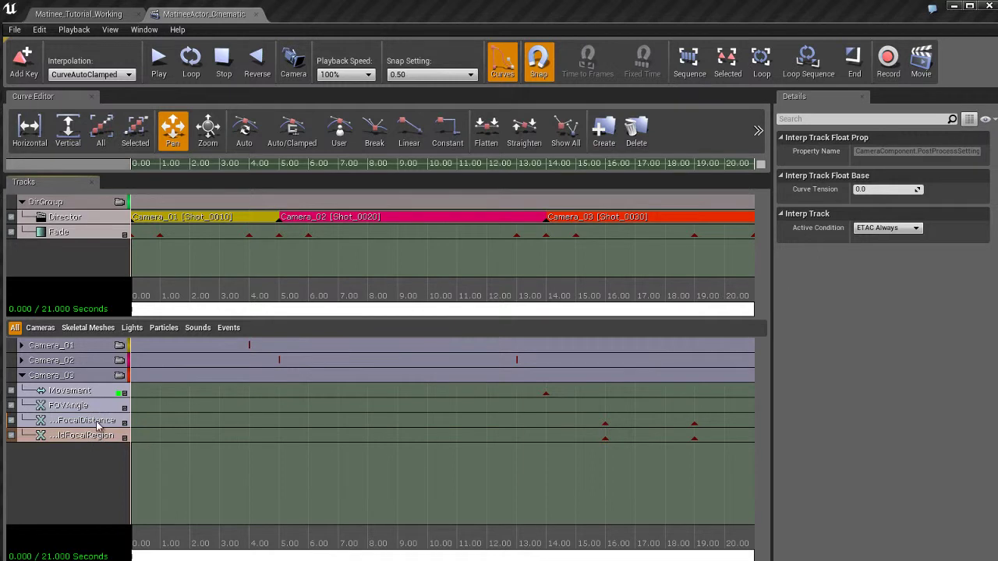
double_click(96, 376)
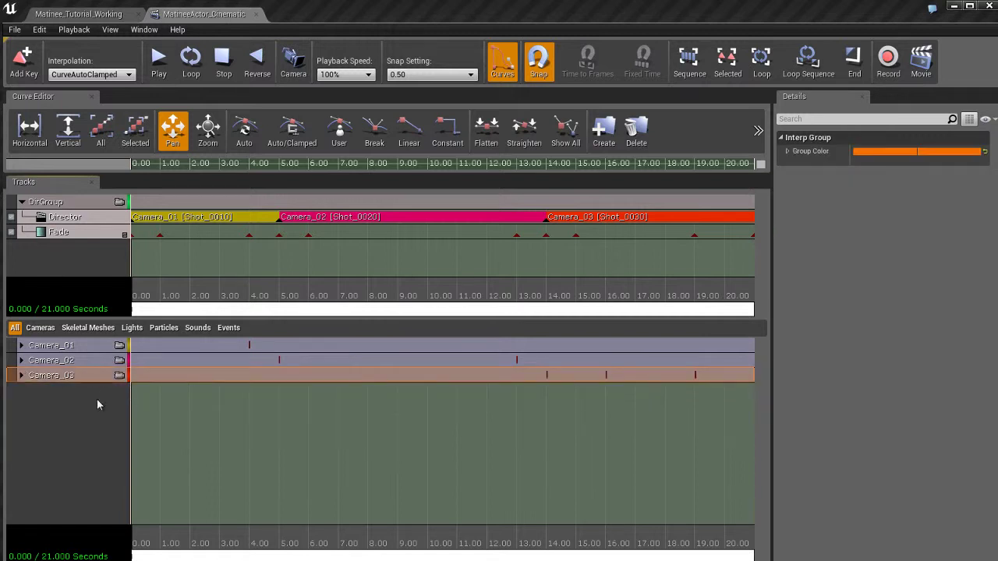
click(97, 404)
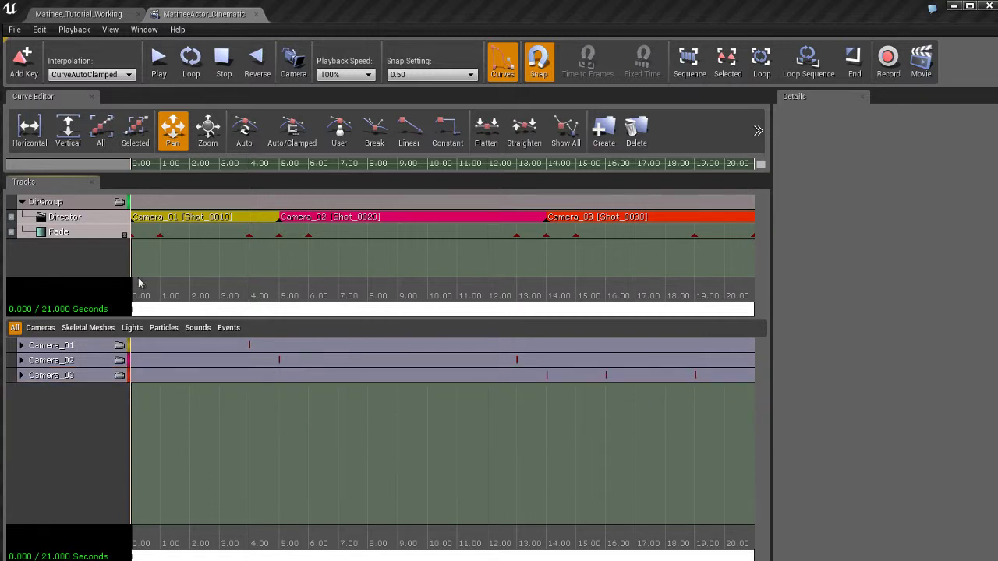
click(98, 207)
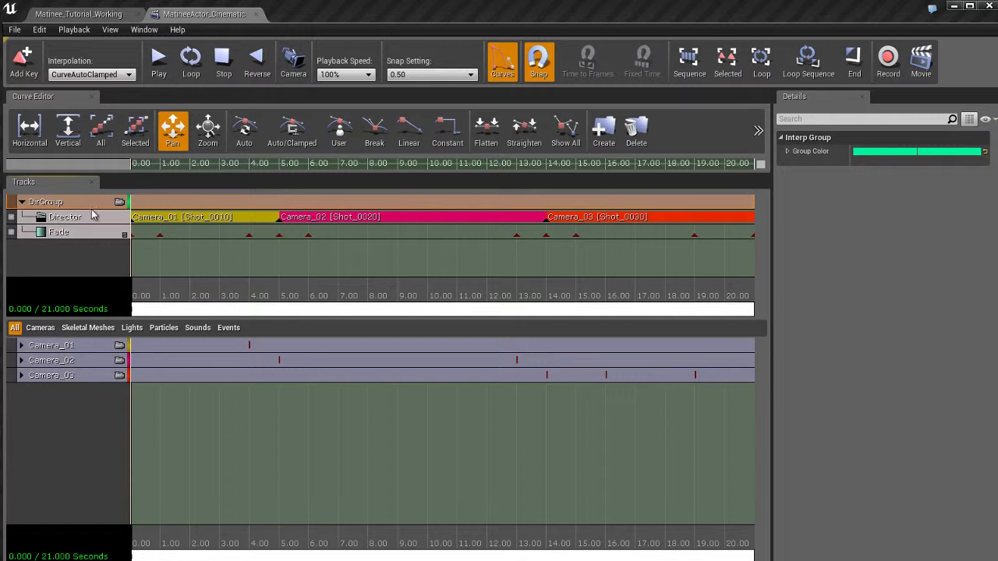
click(93, 216)
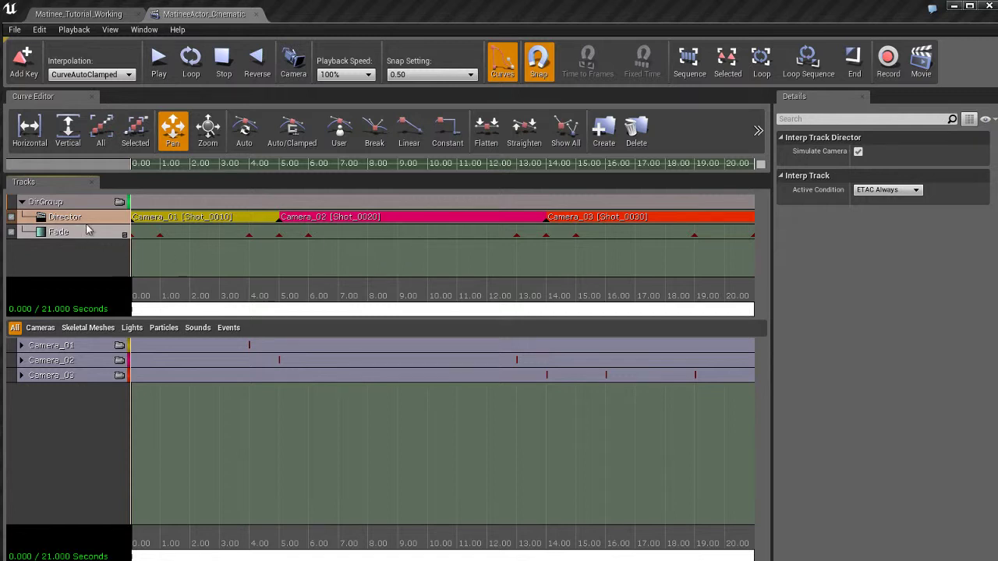
click(87, 233)
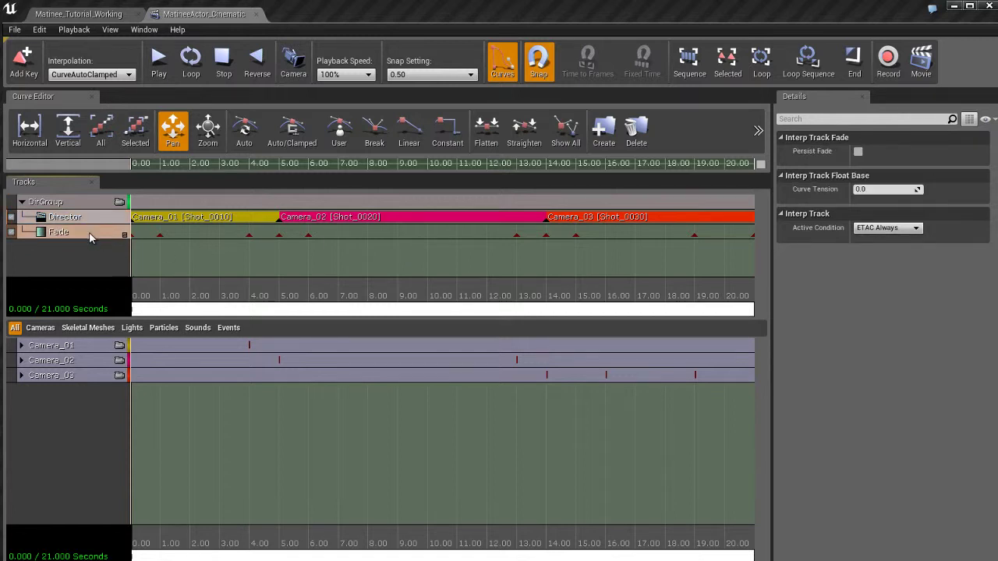
drag(166, 247, 249, 257)
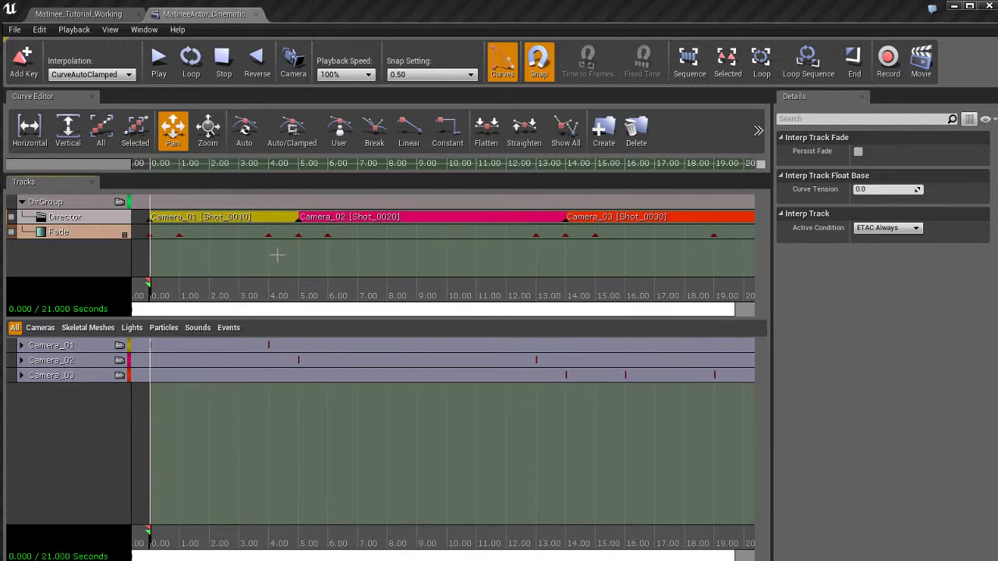
scroll(276, 254, down, 4)
drag(400, 258, 373, 267)
scroll(373, 267, up, 1)
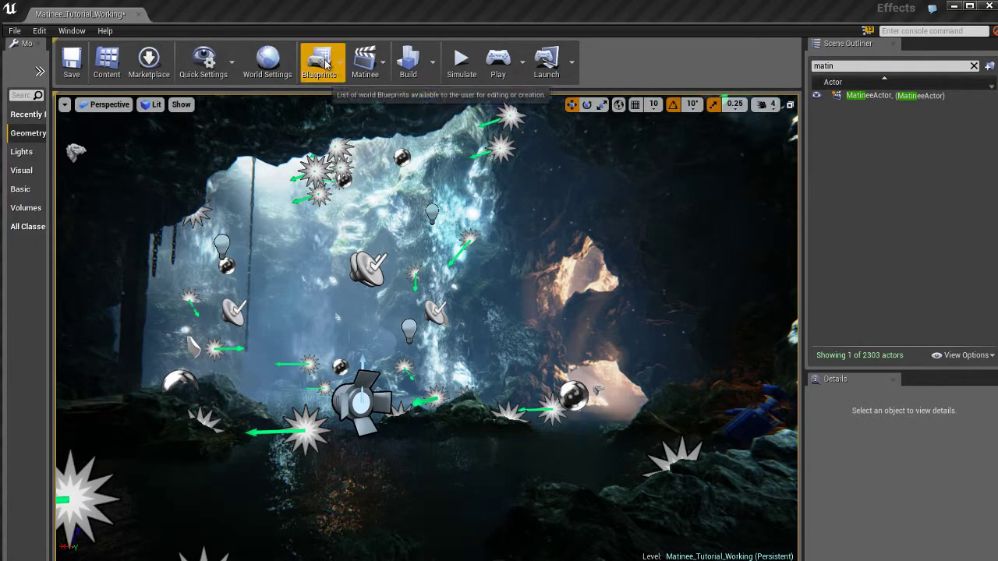
- Reopen the Level Blueprint and enlarge its window
click(321, 62)
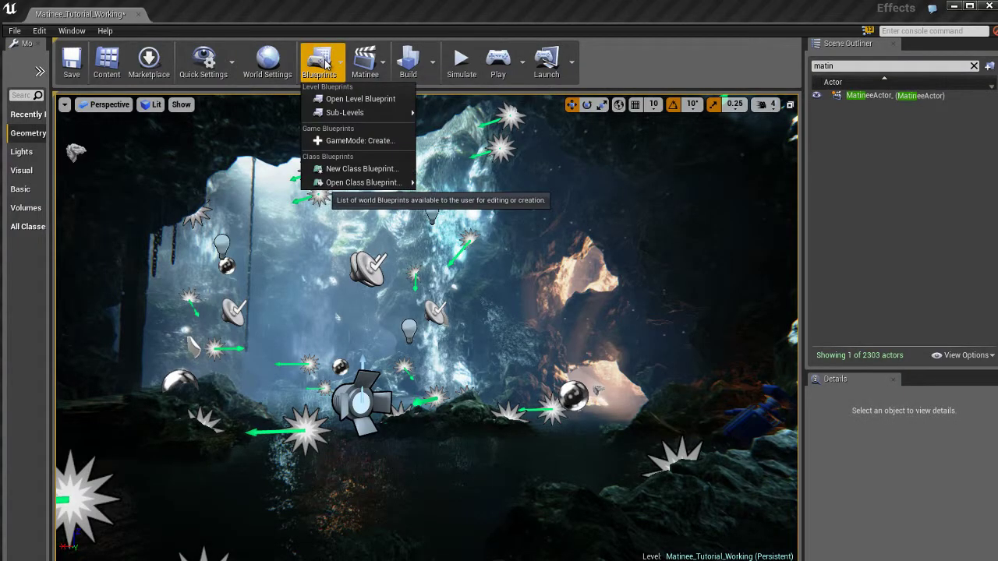
click(361, 99)
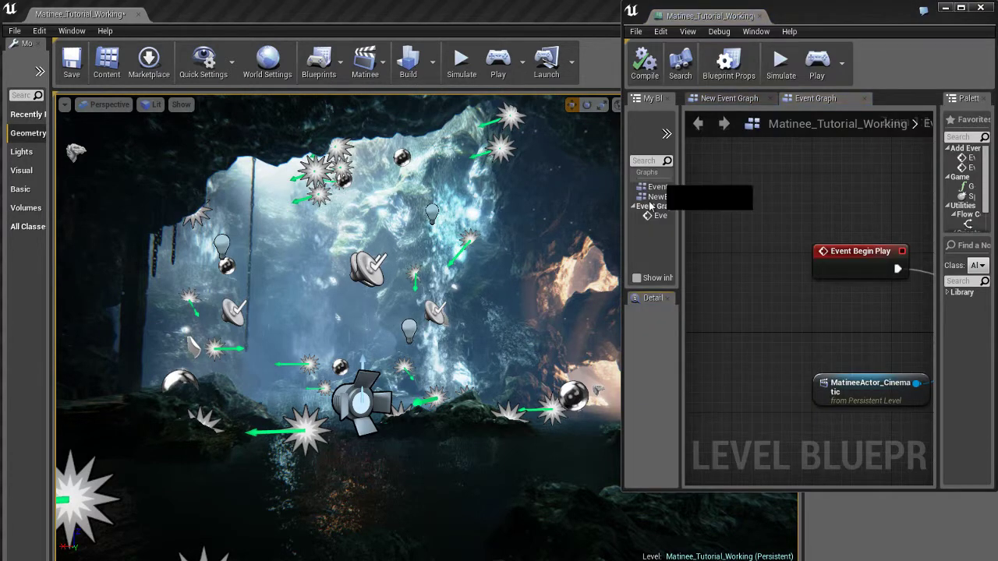
drag(623, 491, 199, 521)
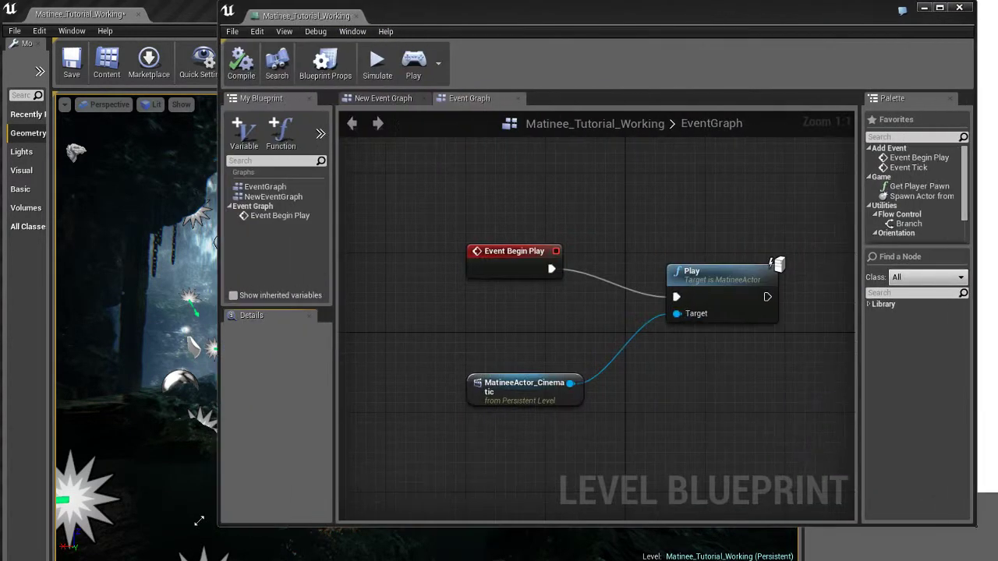
right_drag(682, 371, 635, 377)
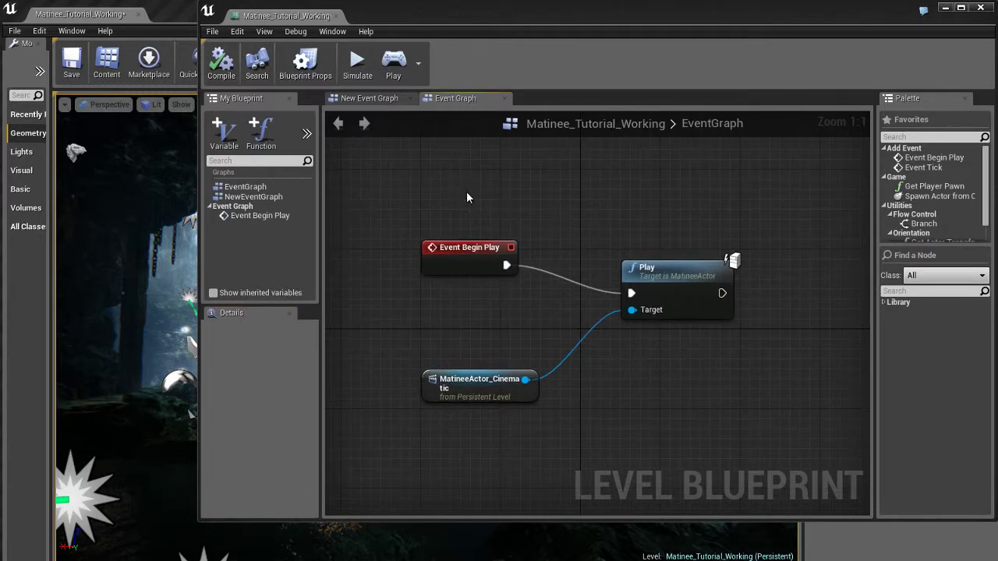
- Point out the Event Begin Play, Play and MatineeActor_Cinematic nodes, then simulate the level
click(460, 248)
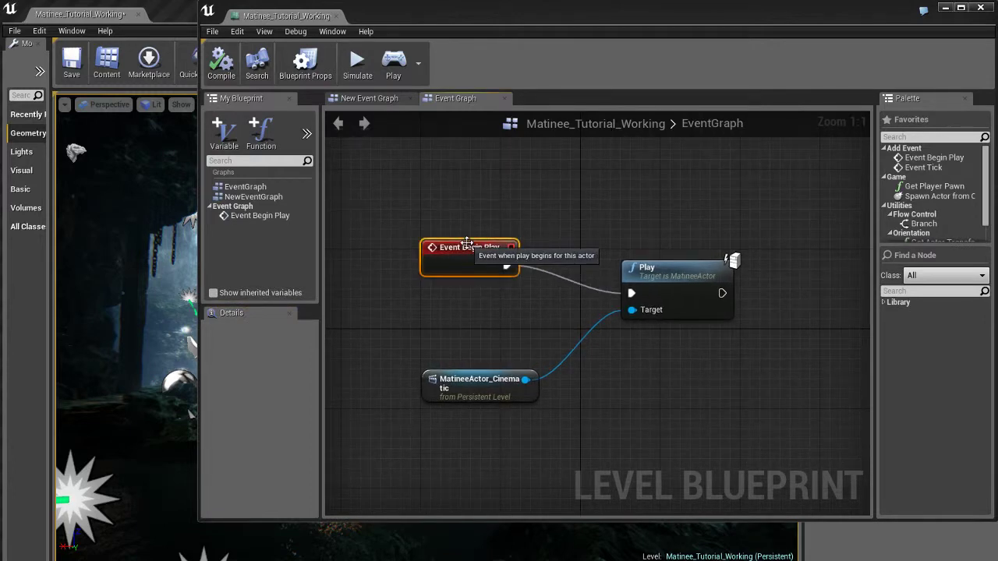
click(678, 275)
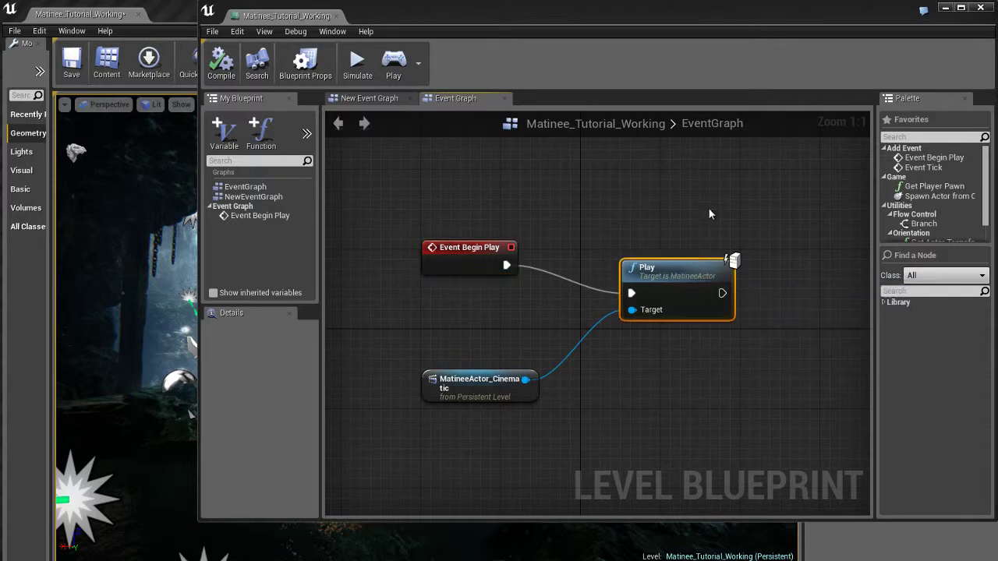
click(485, 383)
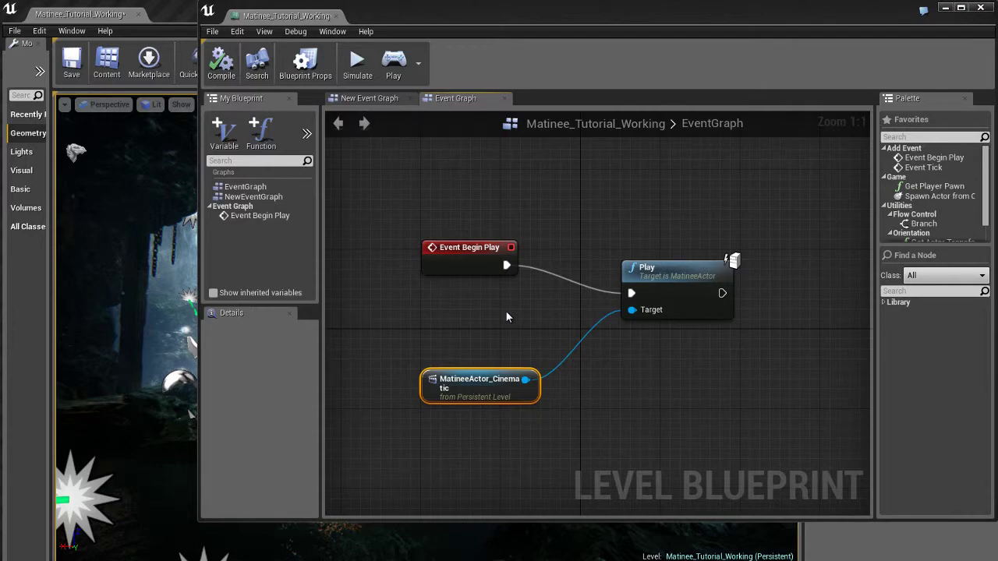
click(357, 62)
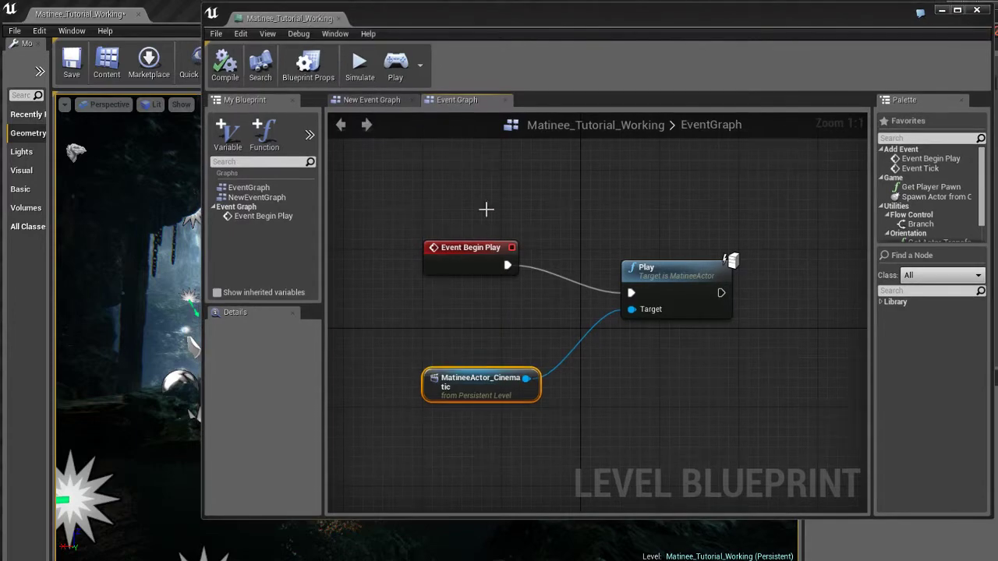